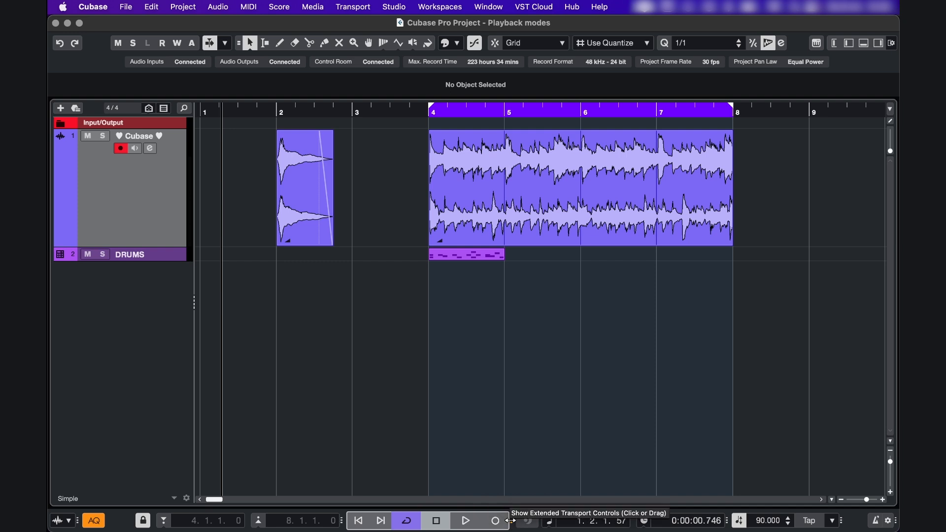
Hide the Transport Controls section of the transport bar and show it again
{"action": "left_click", "coordinate": [507, 93]}
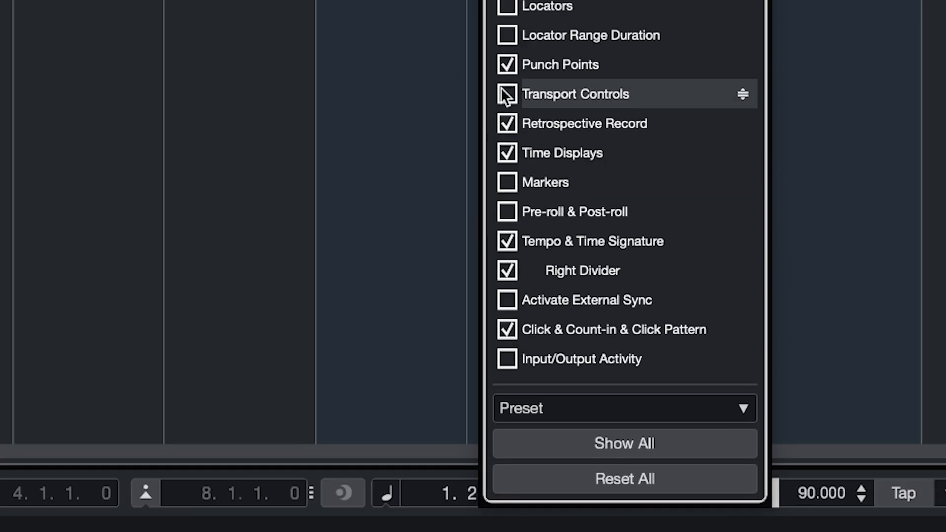
{"action": "left_click", "coordinate": [503, 95]}
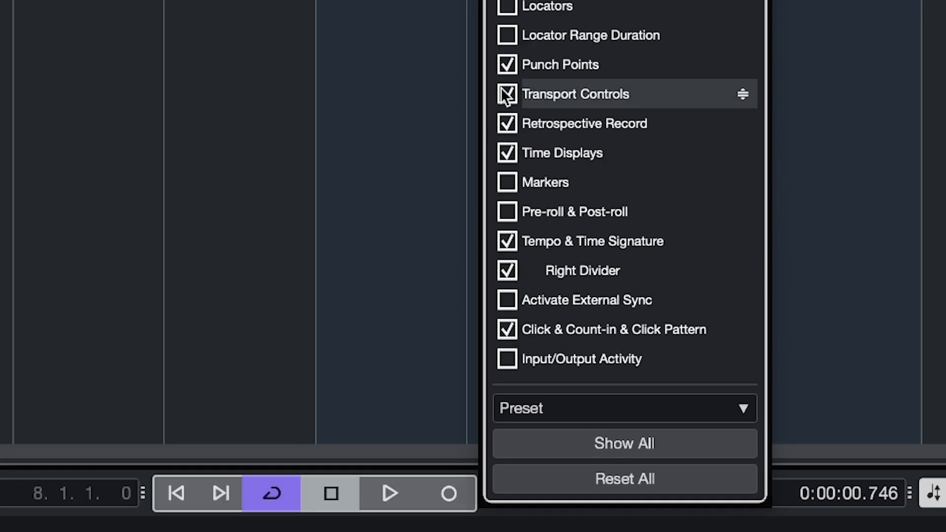
{"action": "left_click", "coordinate": [260, 82]}
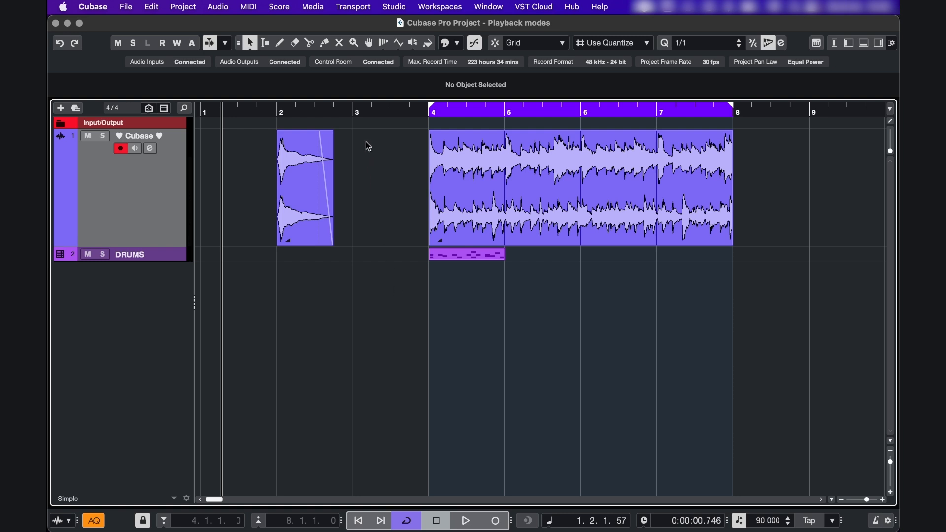
Place the project cursor just after bar 3 and test playback with Return to Start Position on Stop active
{"action": "left_click", "coordinate": [354, 111]}
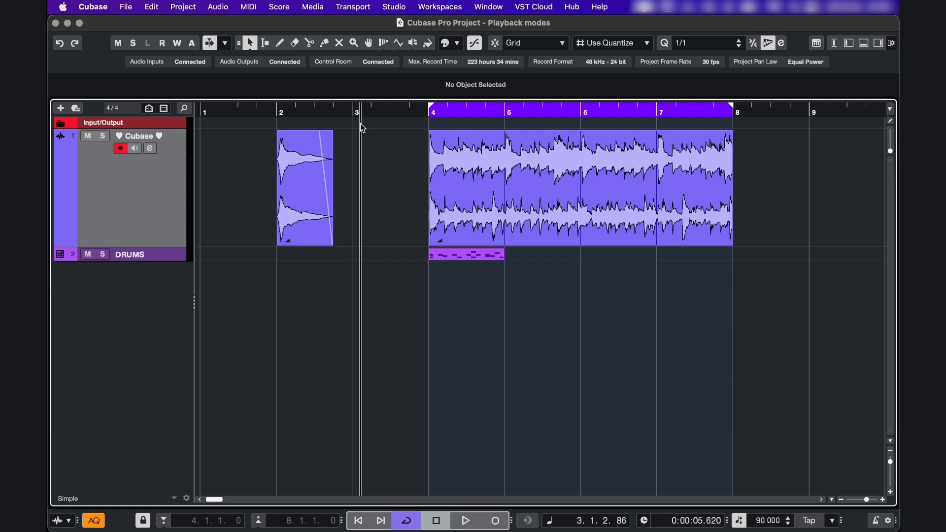
{"action": "left_click", "coordinate": [356, 9]}
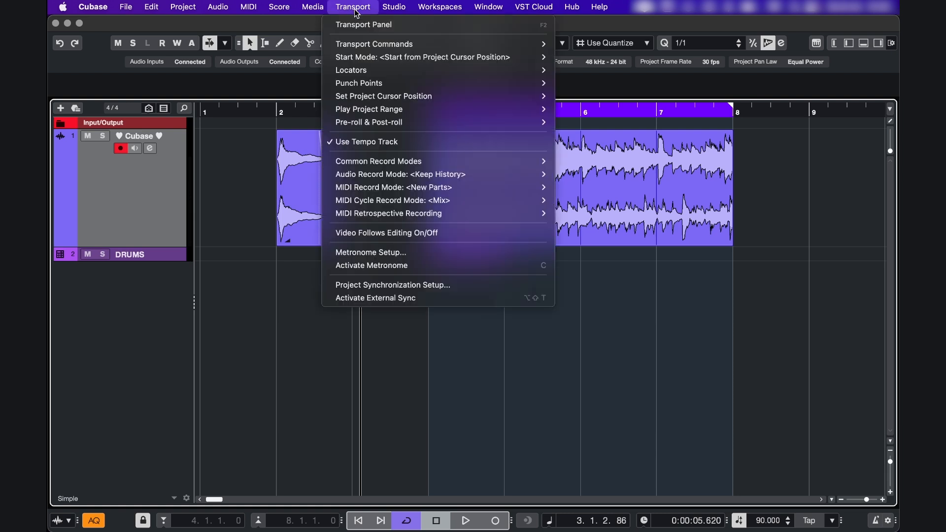
{"action": "mouse_move", "coordinate": [463, 57]}
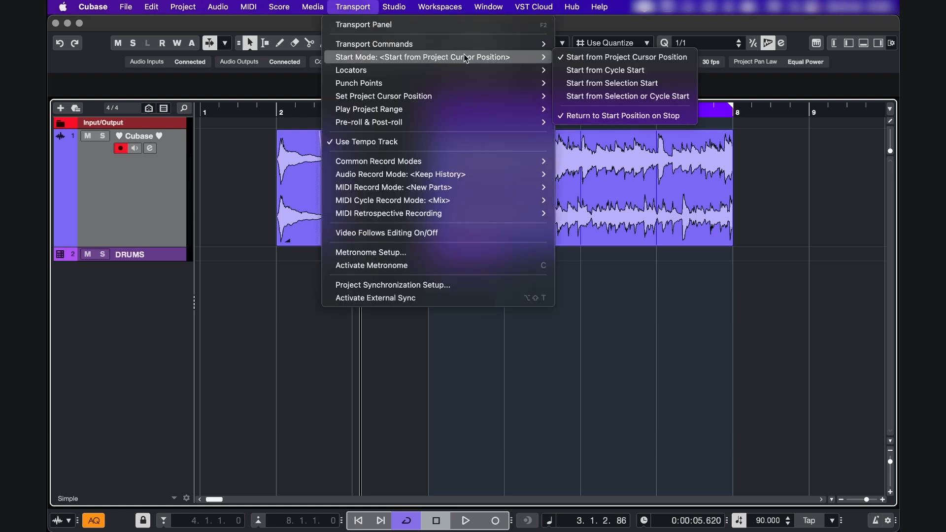
{"action": "left_click", "coordinate": [564, 116]}
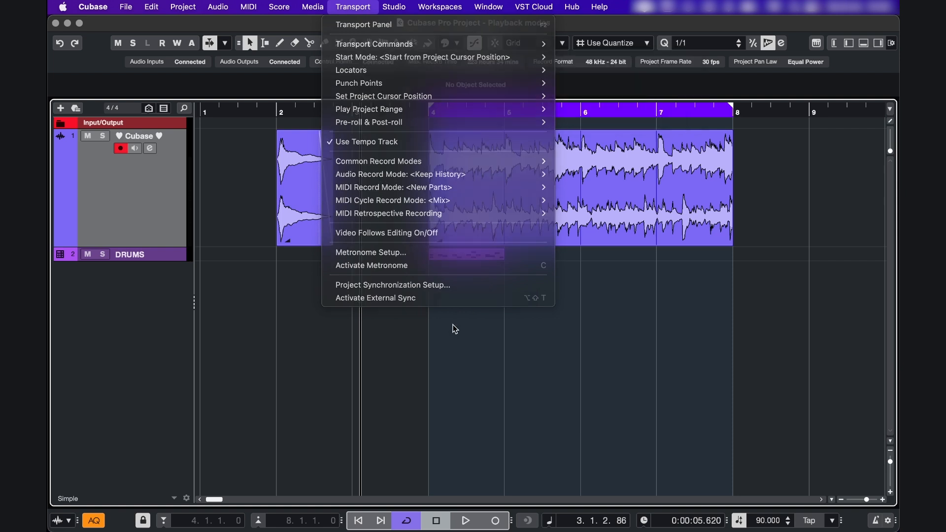
{"action": "key", "text": "space"}
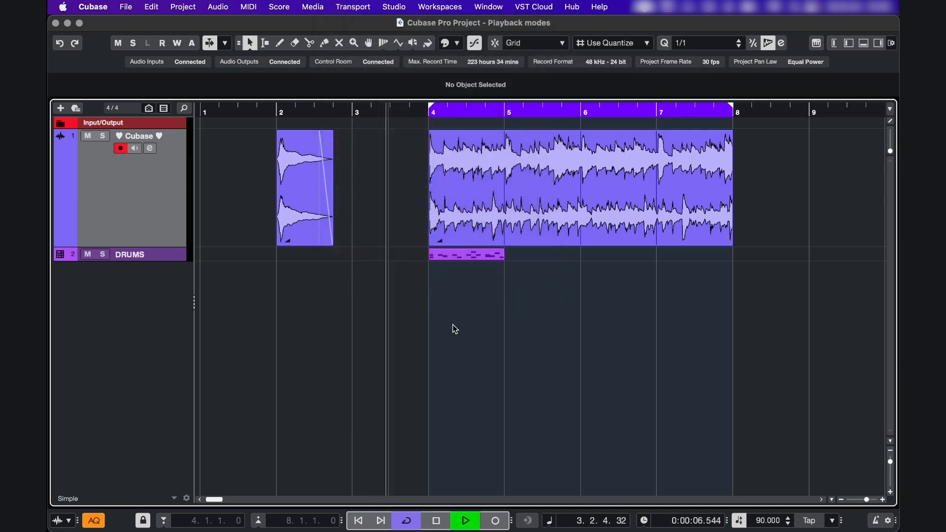
{"action": "key", "text": "space"}
Deactivate Return to Start Position on Stop, and start and stop playback twice to test it
{"action": "left_click", "coordinate": [352, 6]}
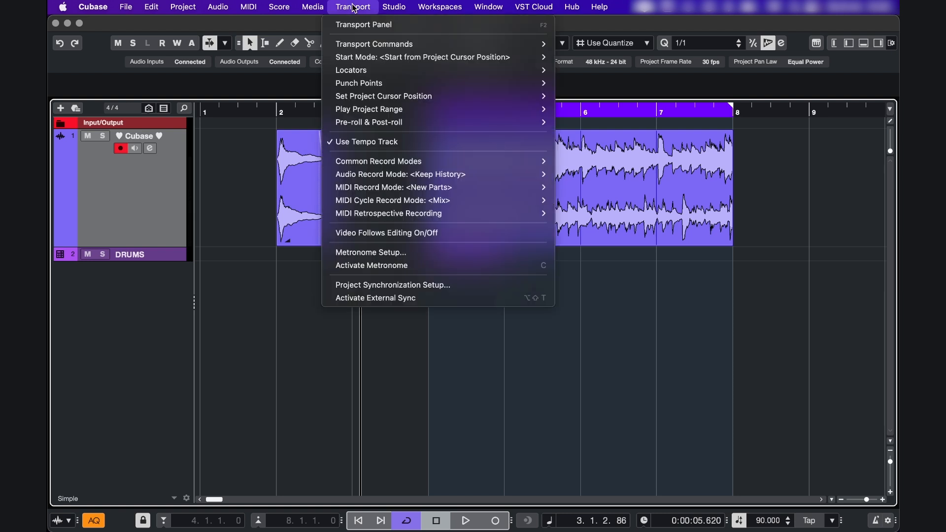
{"action": "mouse_move", "coordinate": [419, 59]}
{"action": "left_click", "coordinate": [562, 115]}
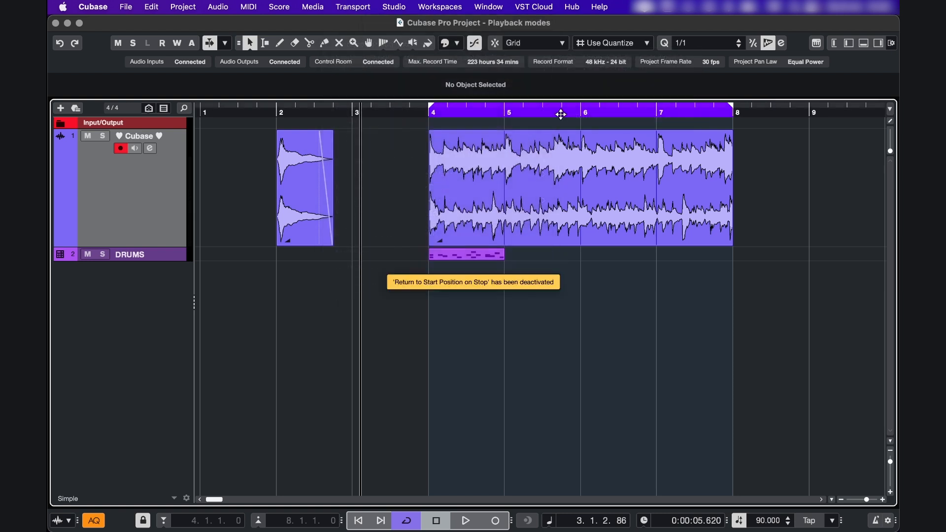
{"action": "key", "text": "space"}
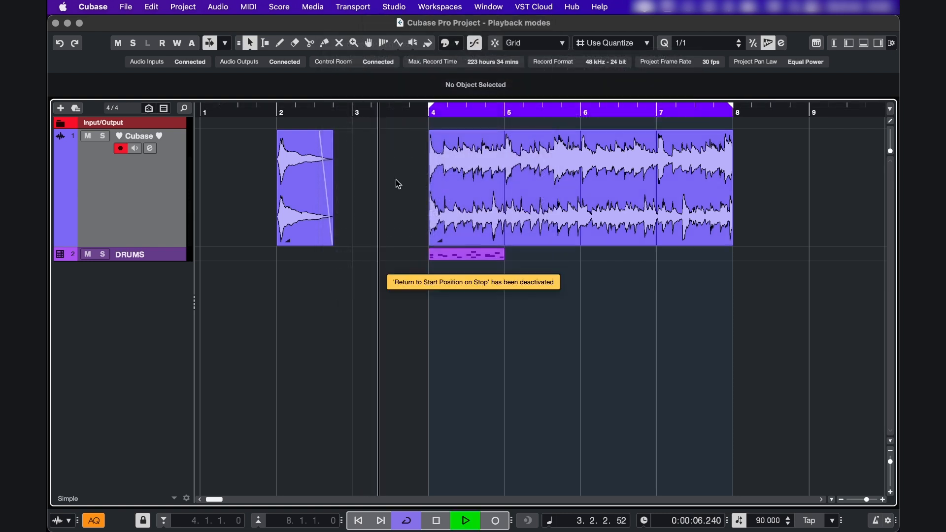
{"action": "key", "text": "space"}
{"action": "key", "text": "space"}
{"action": "key", "text": "space"}
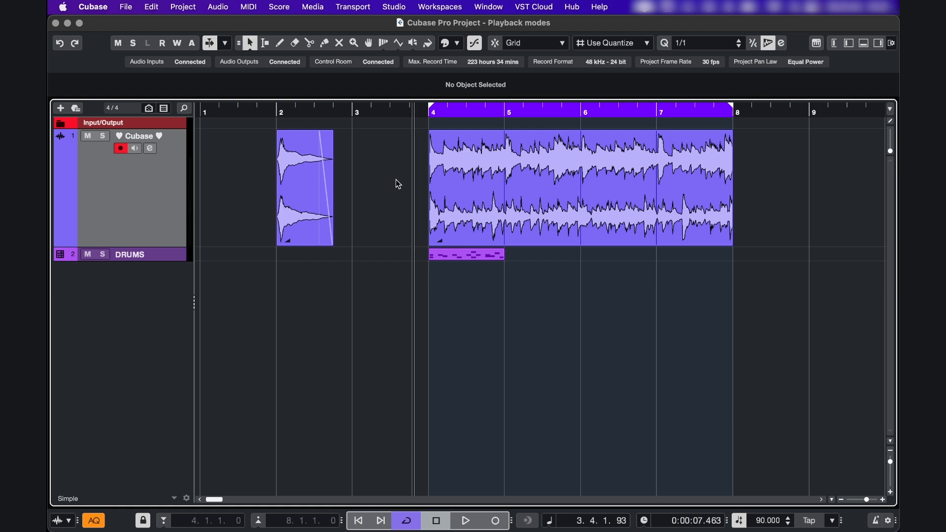
Find the Return to Start Position key command by searching for "start pos" and assign the comma key to it
{"action": "left_click", "coordinate": [153, 9]}
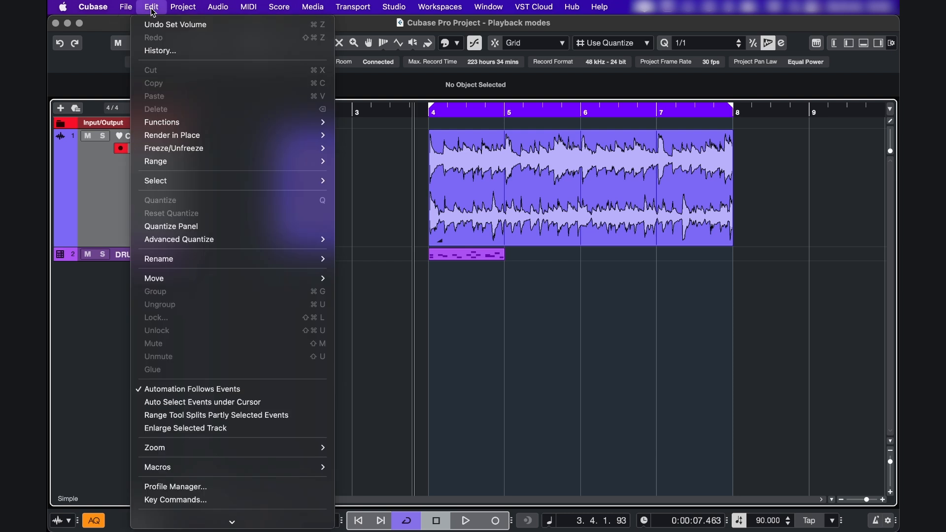
{"action": "left_click", "coordinate": [199, 499]}
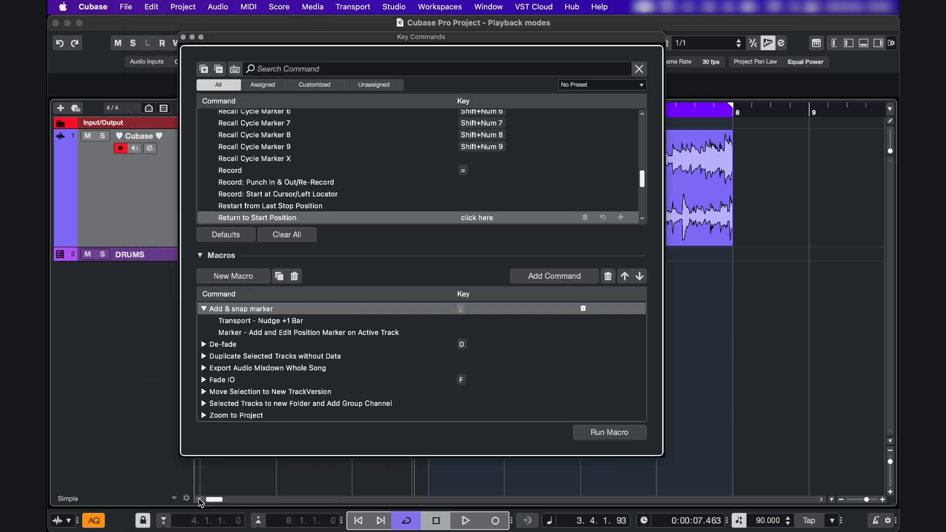
{"action": "type", "text": "start pos"}
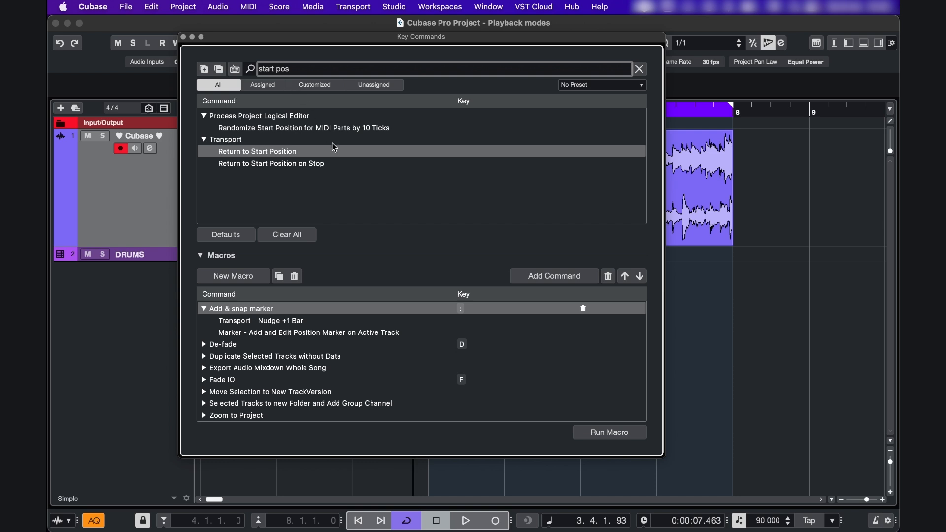
{"action": "left_click", "coordinate": [335, 165]}
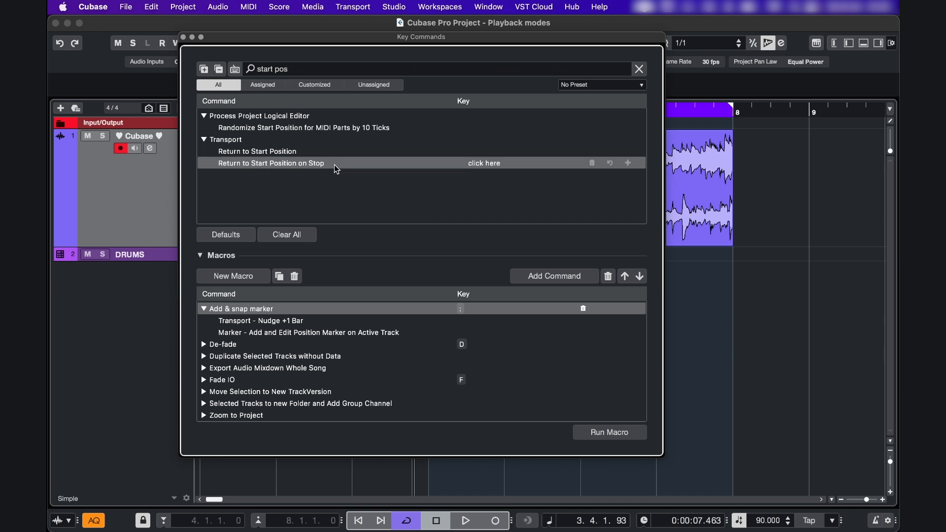
{"action": "left_click", "coordinate": [289, 154]}
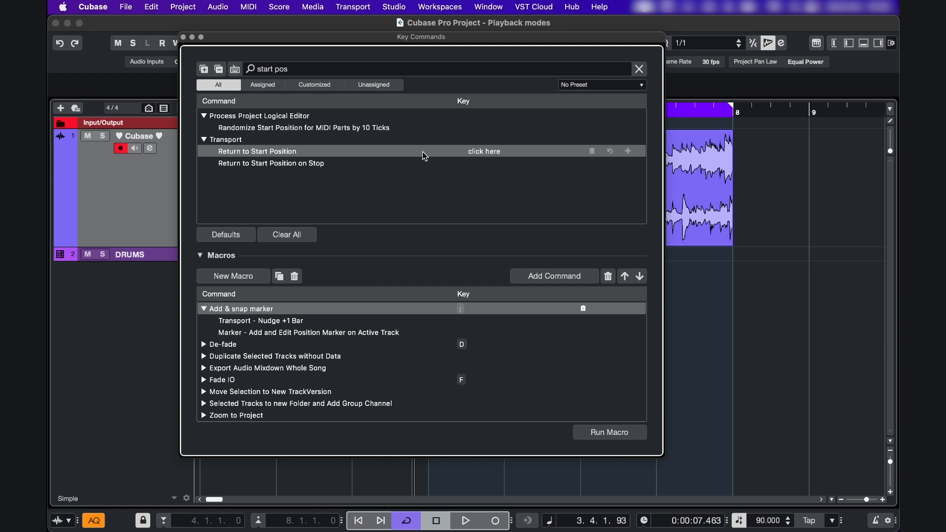
{"action": "left_click", "coordinate": [485, 156]}
{"action": "key", "text": "comma"}
{"action": "left_click", "coordinate": [185, 37]}
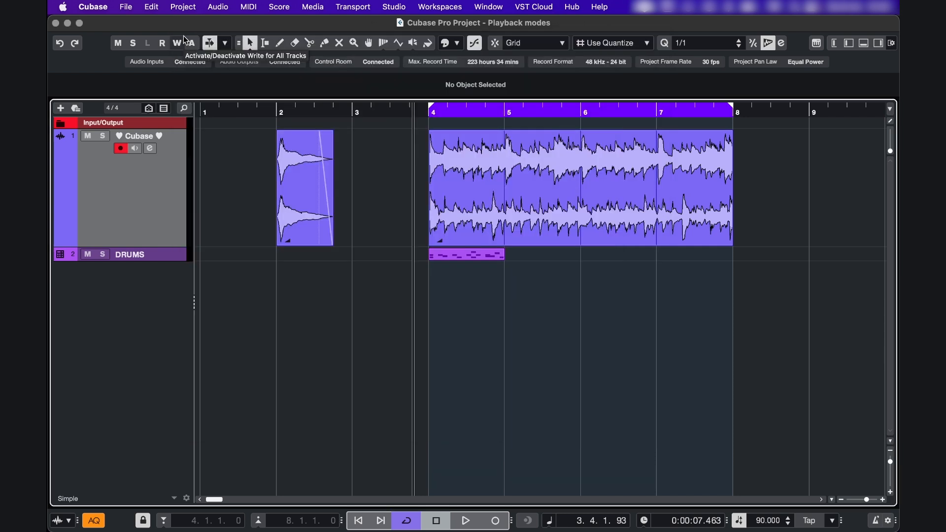
Start playback from late in bar 2 and stop it twice to test returning to the start position
{"action": "left_click", "coordinate": [353, 6]}
{"action": "mouse_move", "coordinate": [415, 55]}
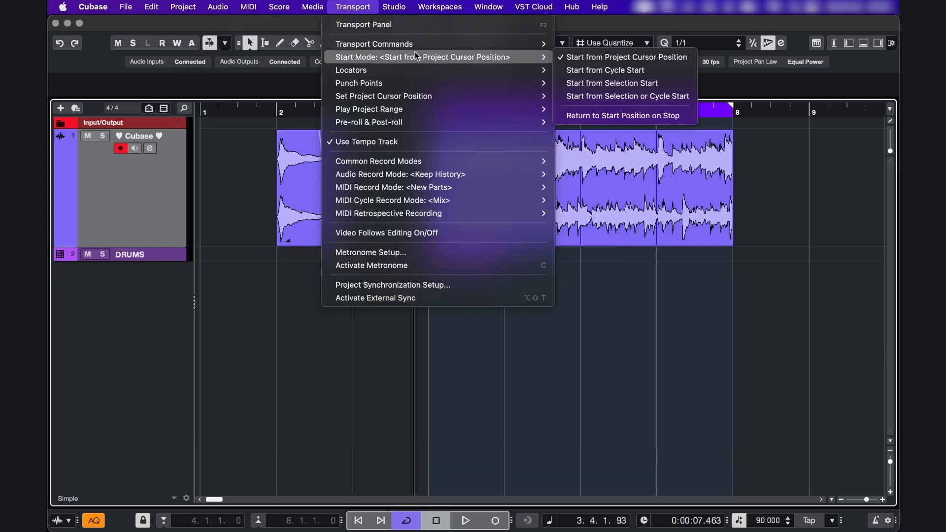
{"action": "left_click", "coordinate": [586, 119]}
{"action": "left_click", "coordinate": [337, 112]}
{"action": "key", "text": "space"}
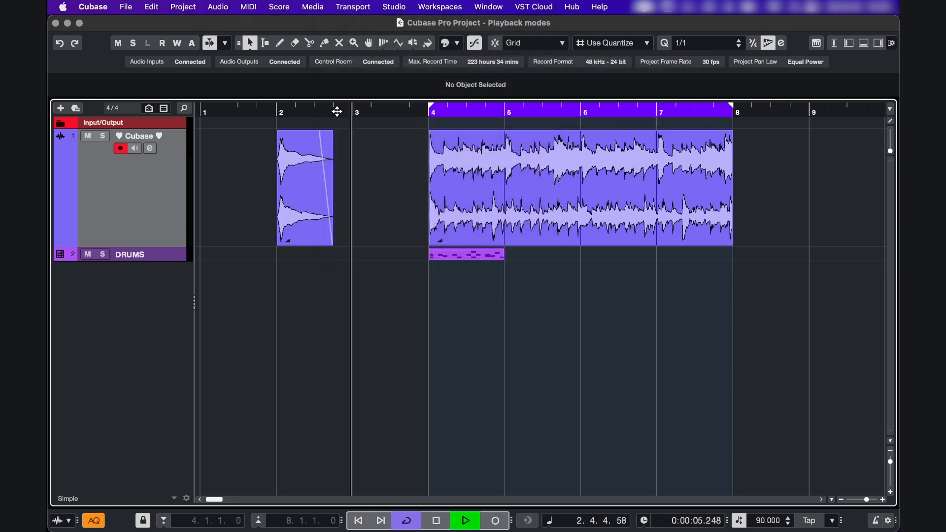
{"action": "key", "text": "space"}
{"action": "key", "text": "space"}
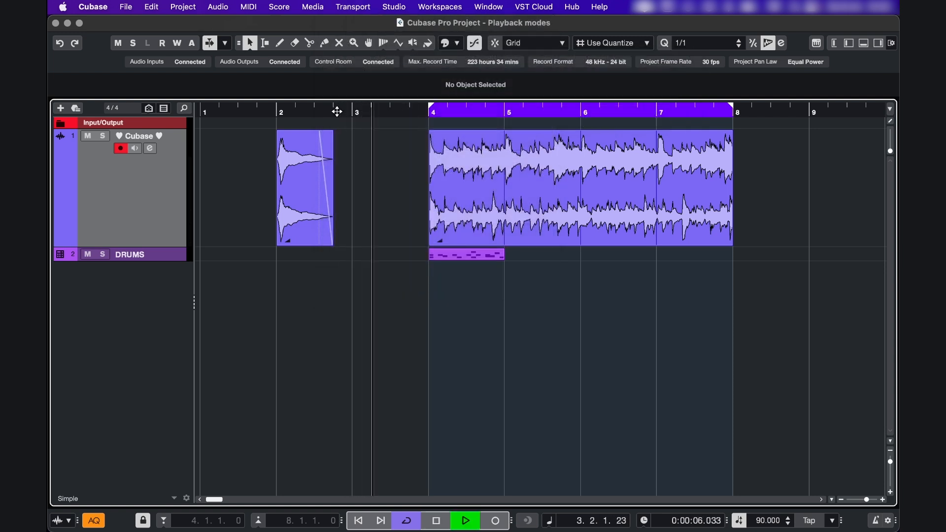
{"action": "key", "text": "space"}
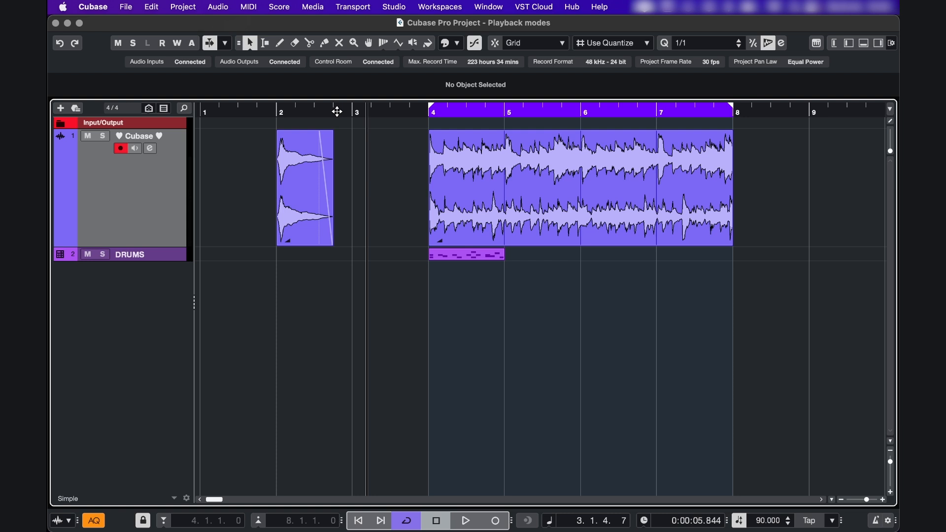
Test playback with the start mode set to Start from Cycle Start, and again with Start from Selection Start
{"action": "left_click", "coordinate": [353, 7]}
{"action": "mouse_move", "coordinate": [412, 58]}
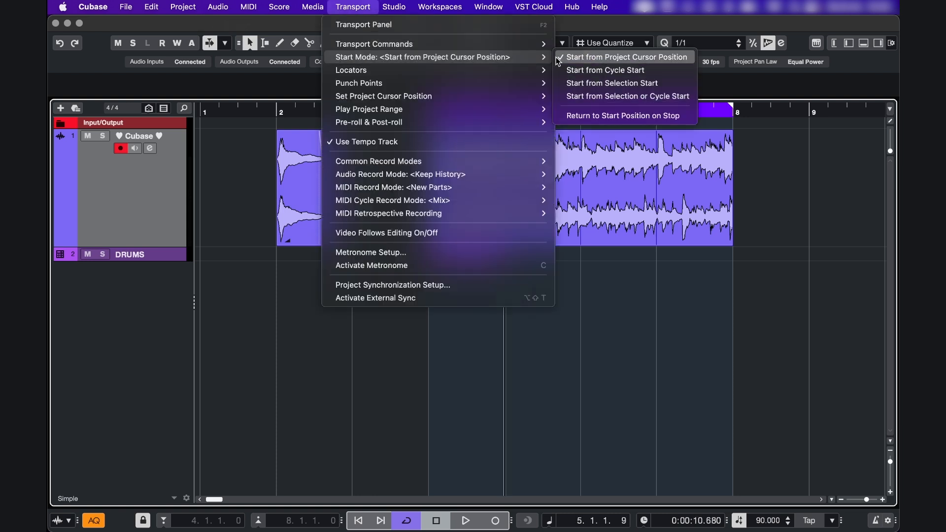
{"action": "left_click", "coordinate": [562, 70]}
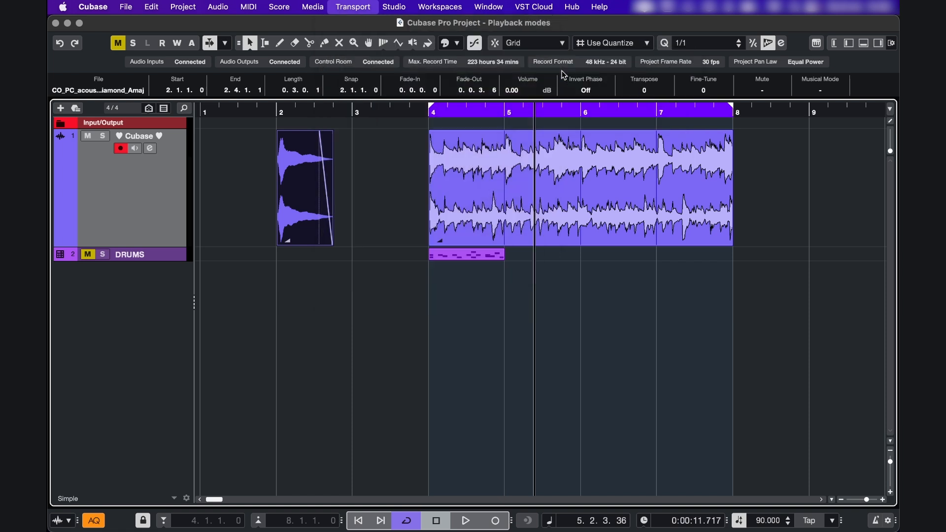
{"action": "key", "text": "space"}
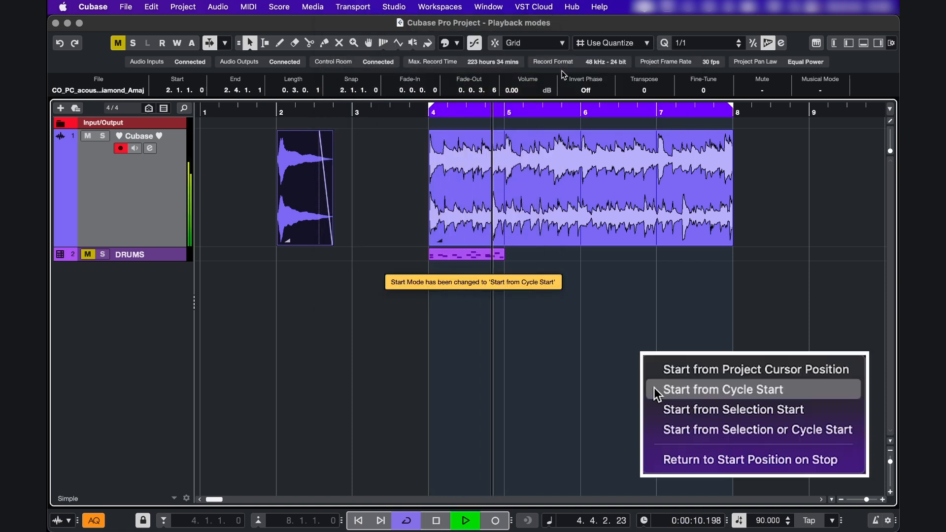
{"action": "key", "text": "space"}
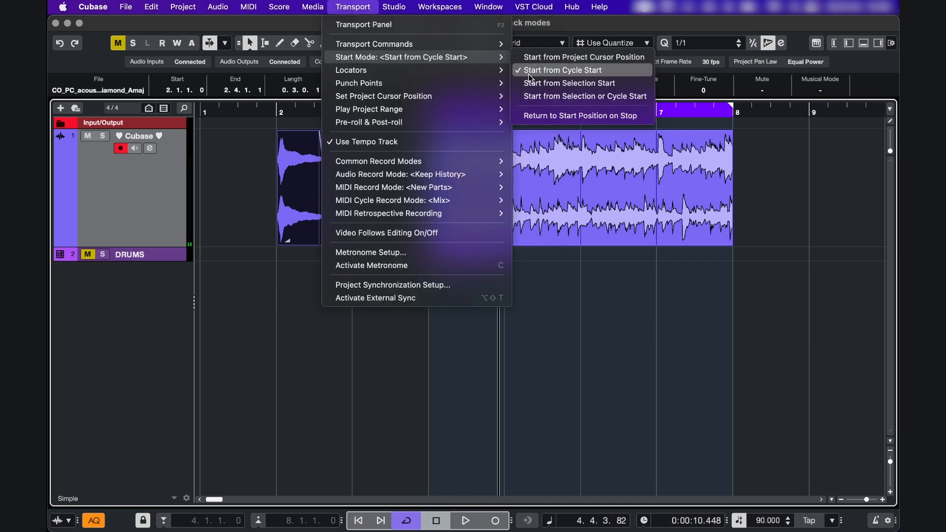
{"action": "left_click", "coordinate": [526, 81]}
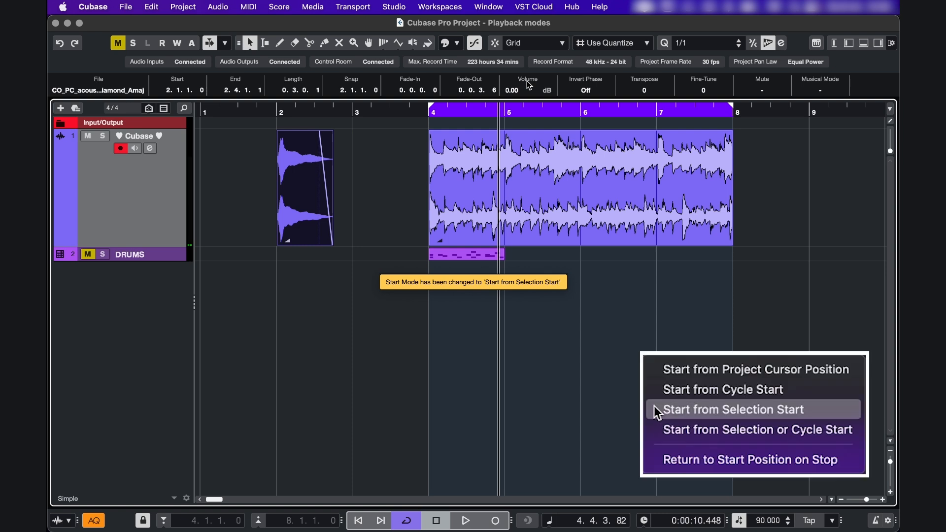
{"action": "key", "text": "space"}
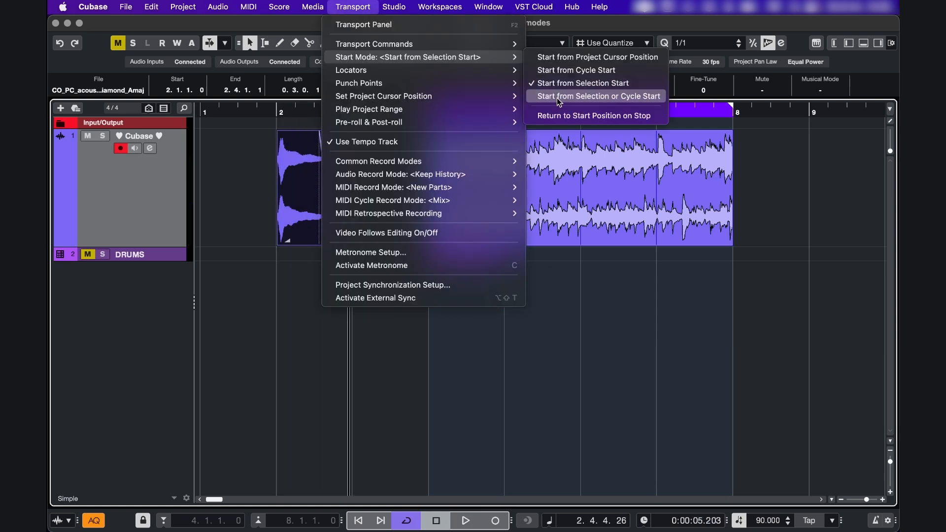
Set the start mode to Start from Selection or Cycle Start and test playback with the bar 2 event selected and deselected
{"action": "left_click", "coordinate": [559, 98]}
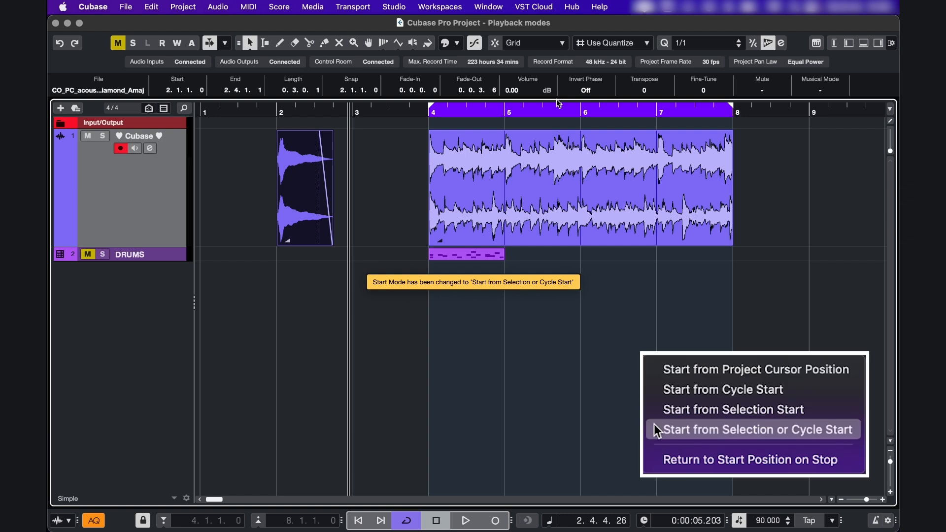
{"action": "key", "text": "space"}
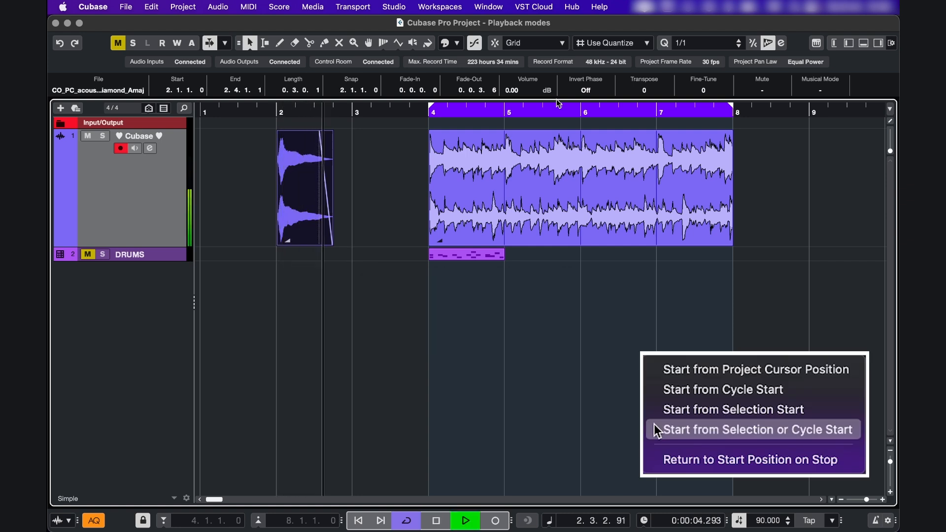
{"action": "key", "text": "space"}
{"action": "left_click", "coordinate": [405, 246]}
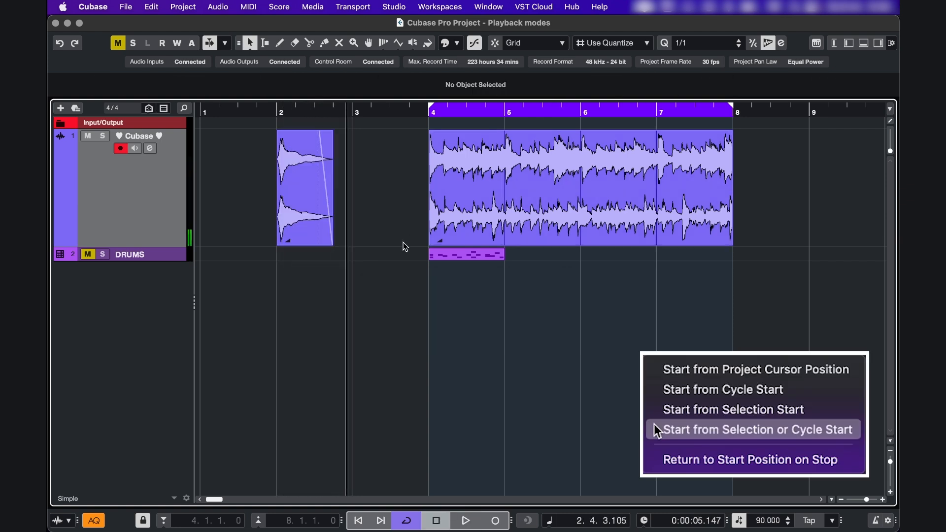
{"action": "key", "text": "space"}
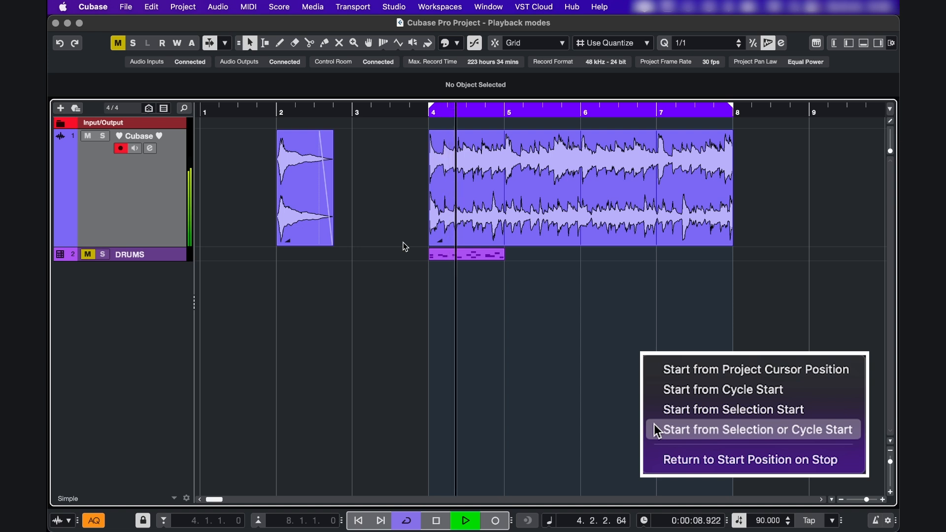
{"action": "key", "text": "space"}
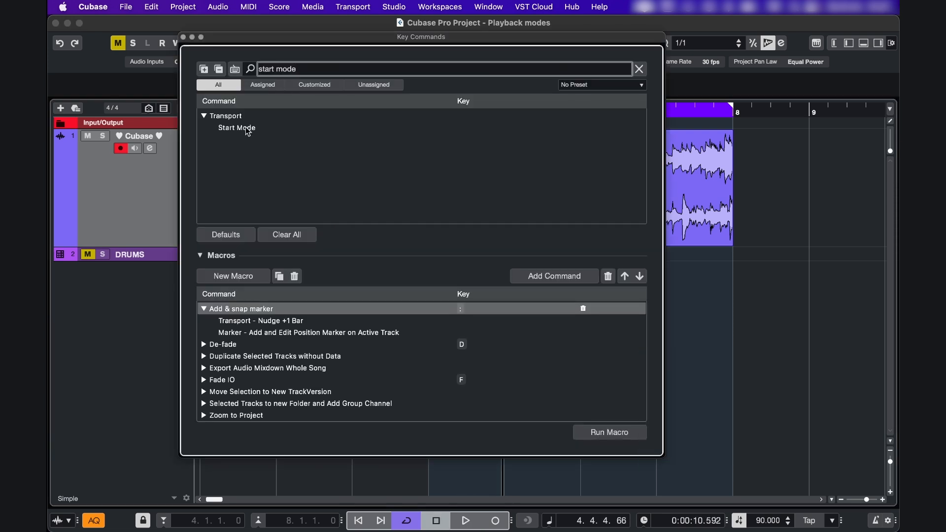
Look up the Start Mode command in the key commands by searching for "start mode"
{"action": "left_click", "coordinate": [247, 129]}
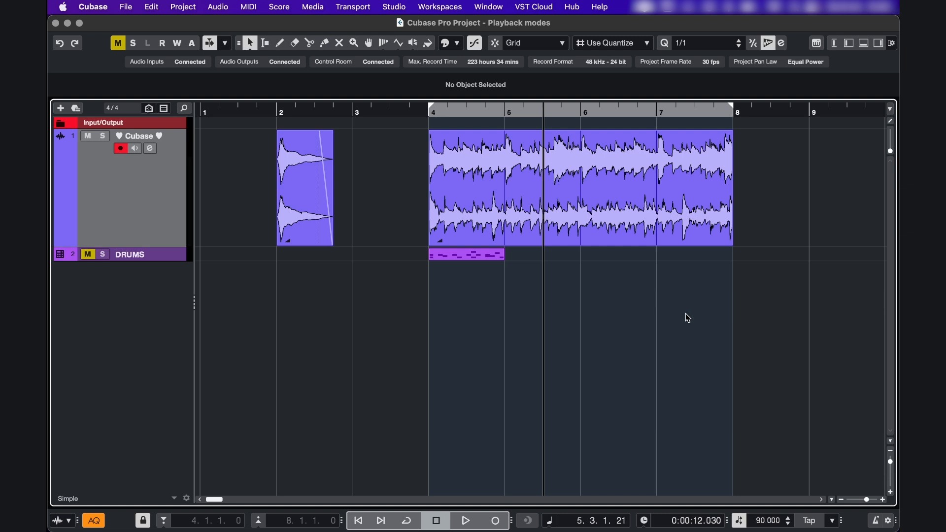
Draw a locator range from about 1.3.2 to 3.1.4 in the ruler and move the left locator to about 3.4.1
{"action": "left_click_drag", "start_coordinate": [243, 105], "coordinate": [369, 109]}
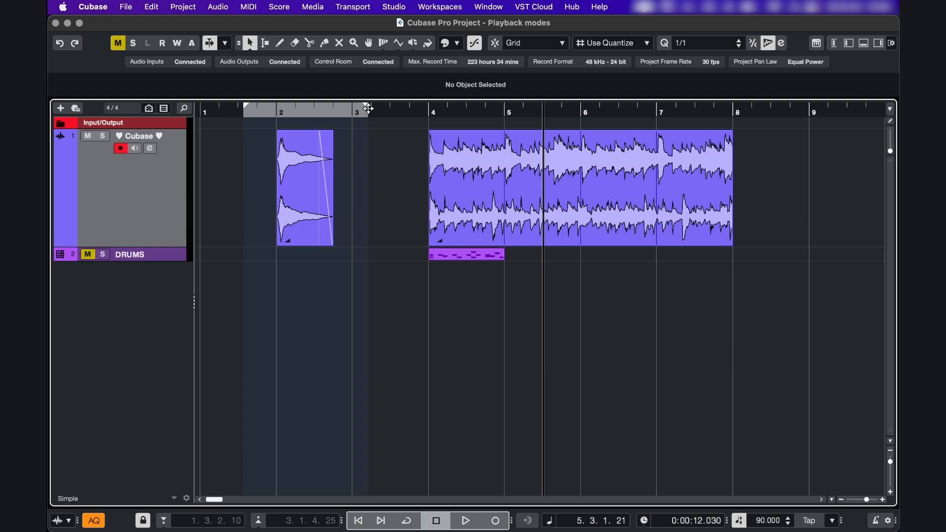
{"action": "left_click", "coordinate": [414, 117], "text": "alt"}
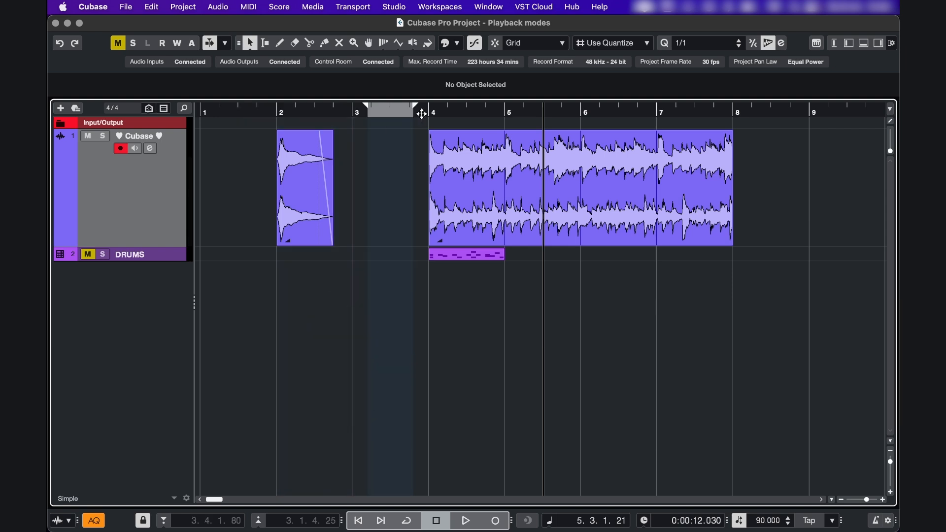
Move the right locator to about 5.1.1, and fit the locators to the bar 2 audio event
{"action": "left_click", "coordinate": [509, 118], "text": "super"}
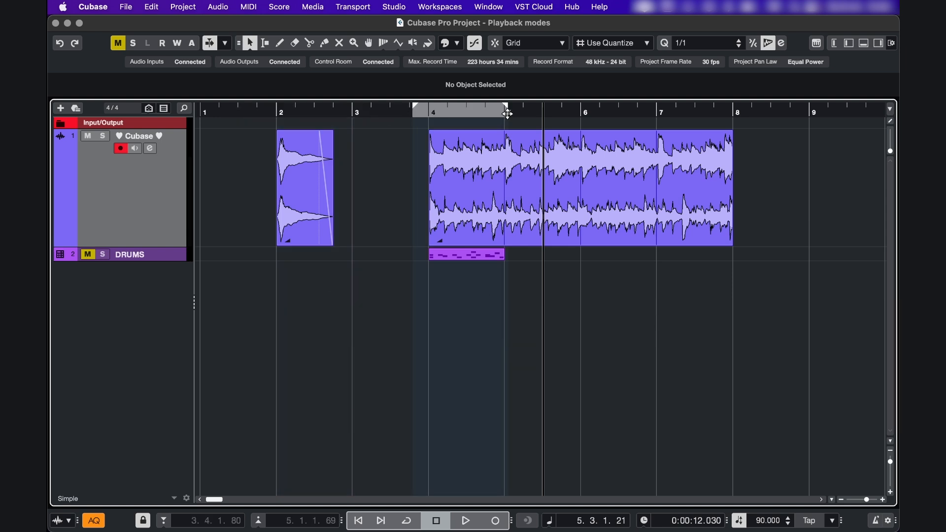
{"action": "left_click", "coordinate": [321, 168]}
{"action": "key", "text": "p"}
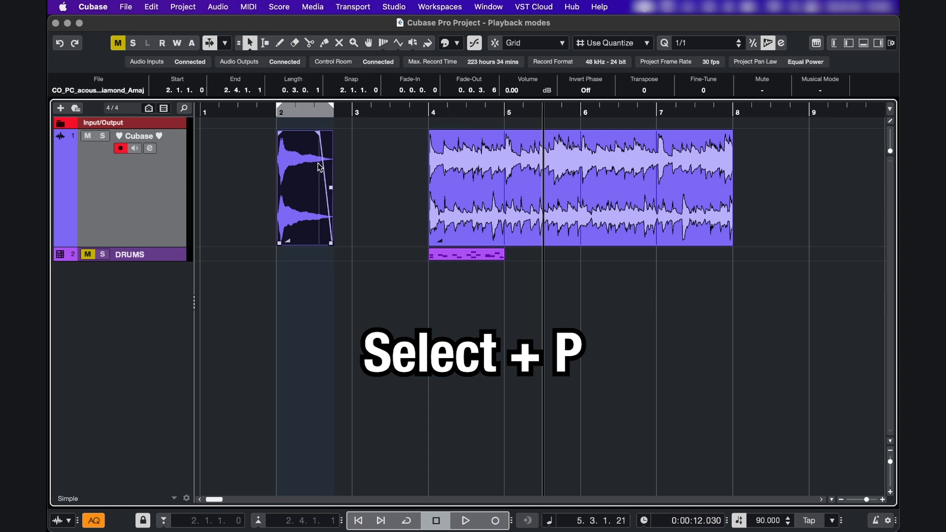
Select a range from about 3.2.2 to 3.4.3 with the Range tool and match the locators to it
{"action": "right_click", "coordinate": [361, 176]}
{"action": "left_click", "coordinate": [377, 180]}
{"action": "left_click_drag", "start_coordinate": [377, 181], "coordinate": [420, 183]}
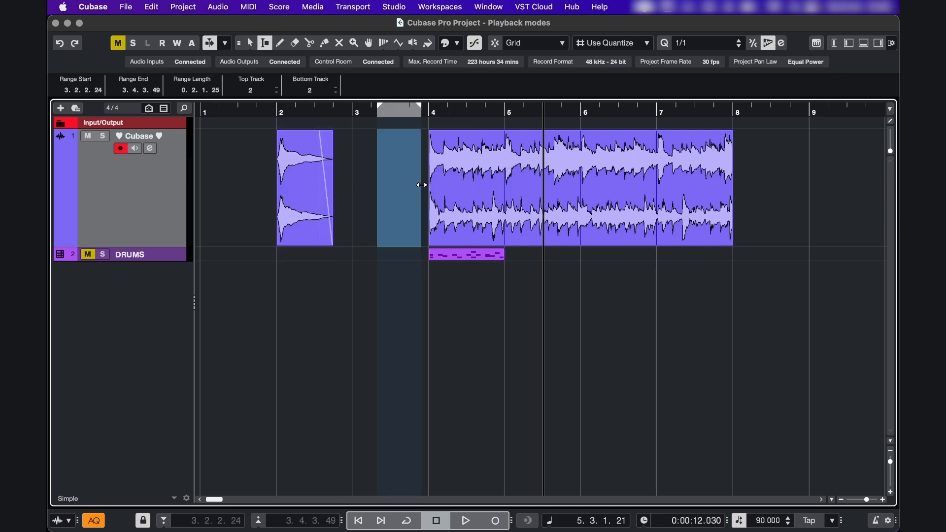
Set the locators to the bar 2 audio event with the Object Selection tool and play from just before bar 2 with cycle off
{"action": "key", "text": "1"}
{"action": "left_click", "coordinate": [298, 180]}
{"action": "double_click", "coordinate": [268, 109]}
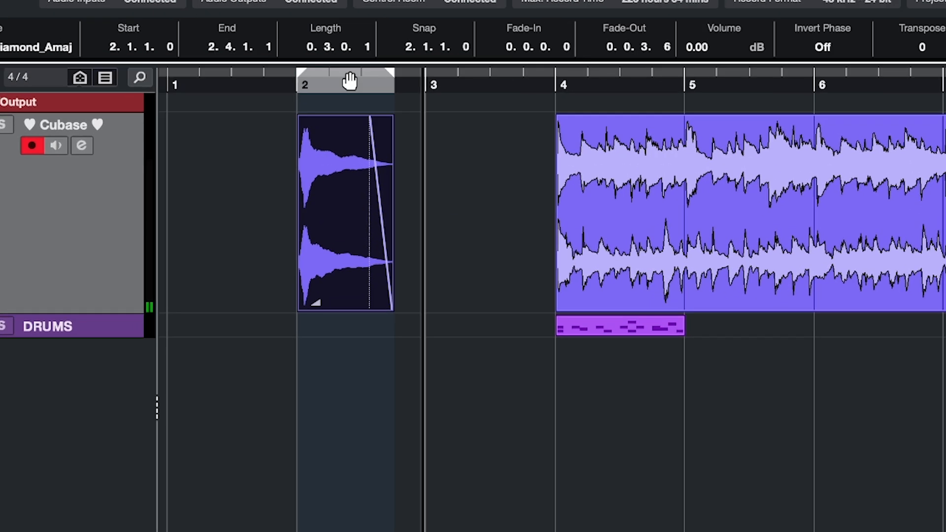
Activate cycle for the locator range and test looped playback over the bar 2 event
{"action": "left_click", "coordinate": [352, 80]}
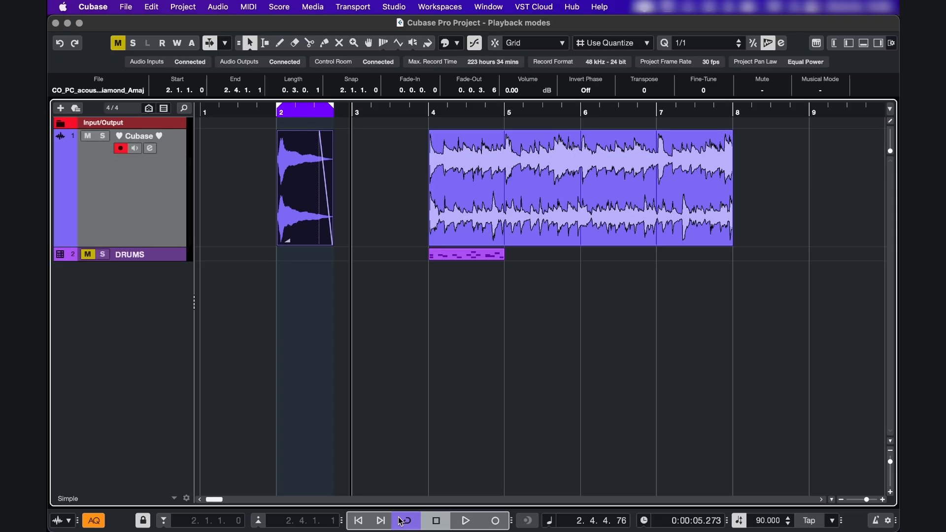
{"action": "left_click", "coordinate": [402, 521]}
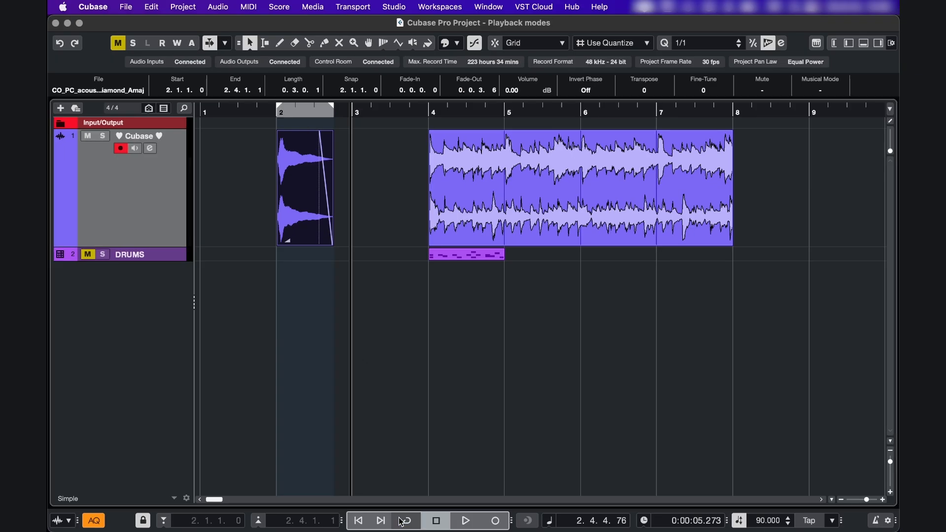
{"action": "left_click", "coordinate": [401, 522]}
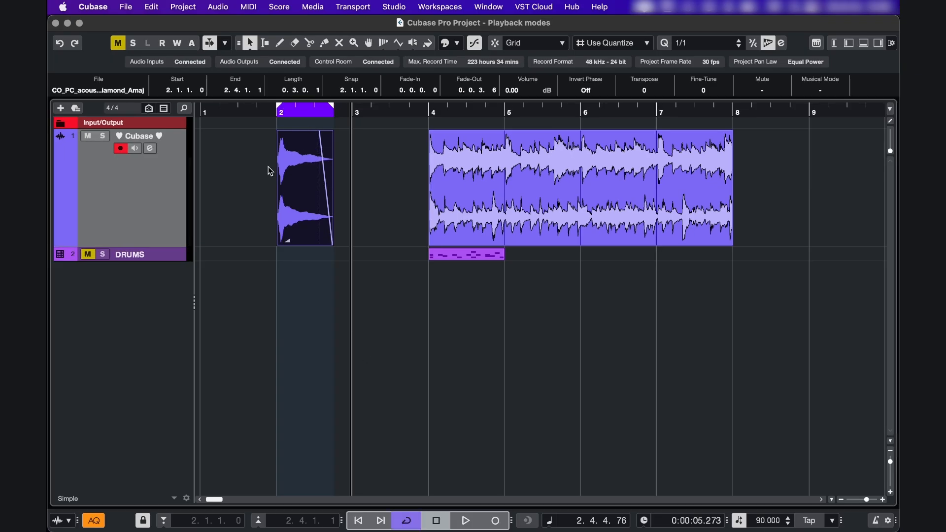
{"action": "key", "text": "space"}
{"action": "left_click", "coordinate": [263, 112]}
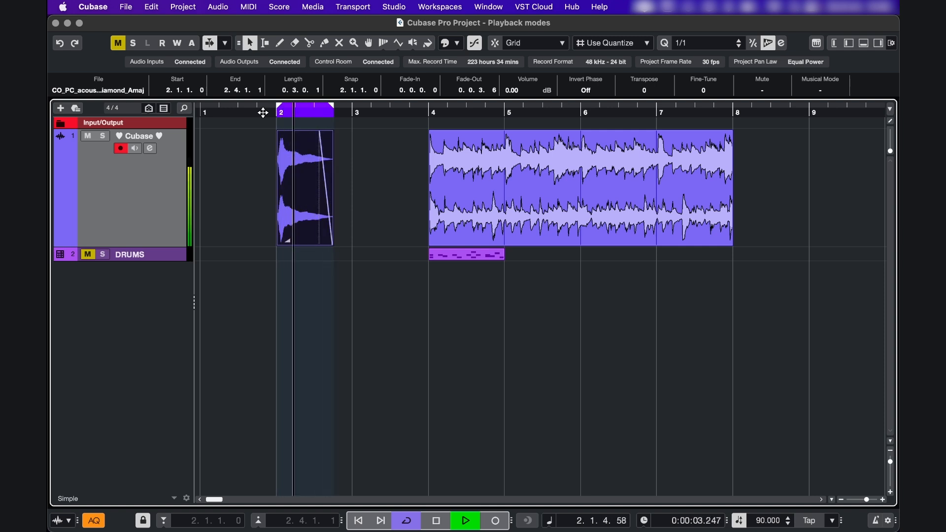
{"action": "key", "text": "space"}
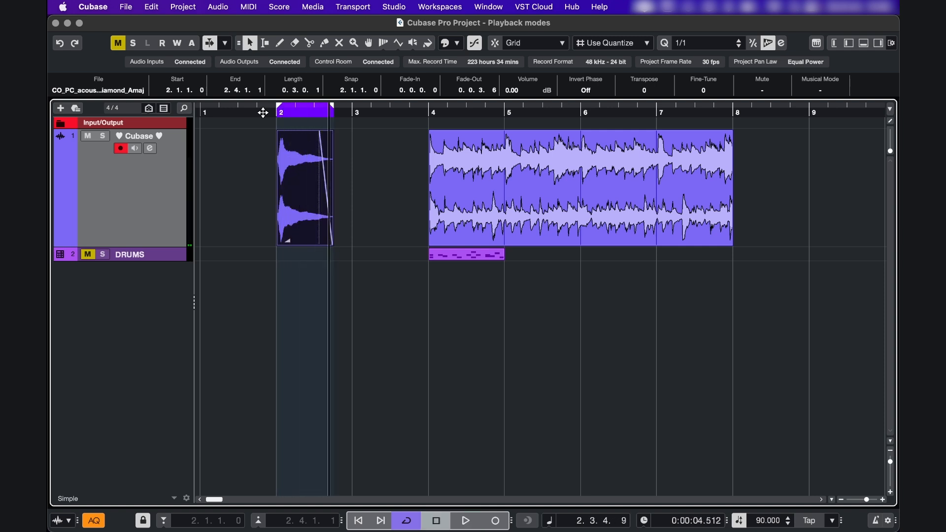
Loop the selection of the long audio event from bar 4 to bar 8, and stop its playback
{"action": "left_click", "coordinate": [462, 175]}
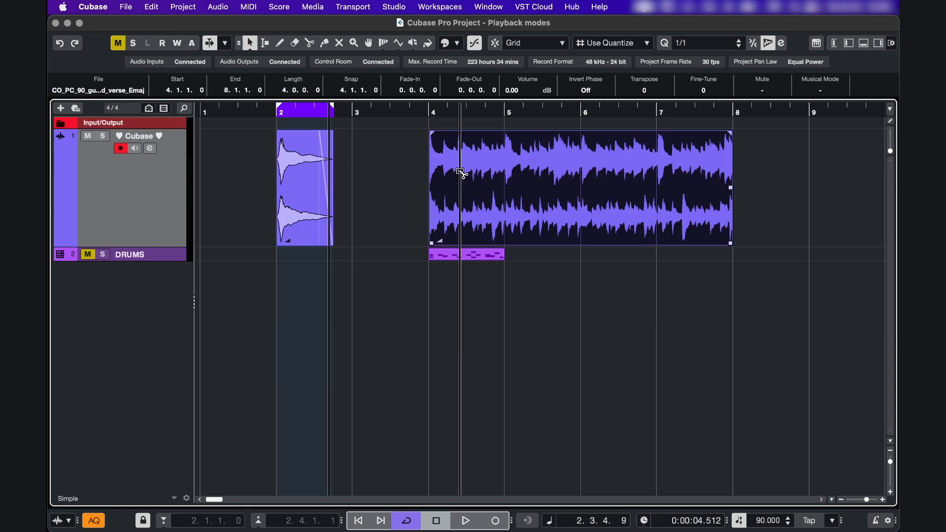
{"action": "key", "text": "alt+p"}
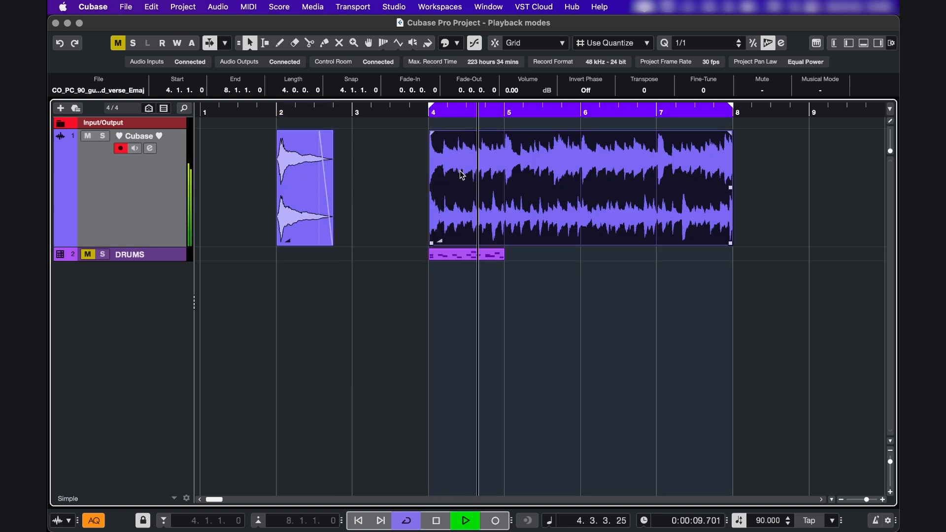
{"action": "key", "text": "space"}
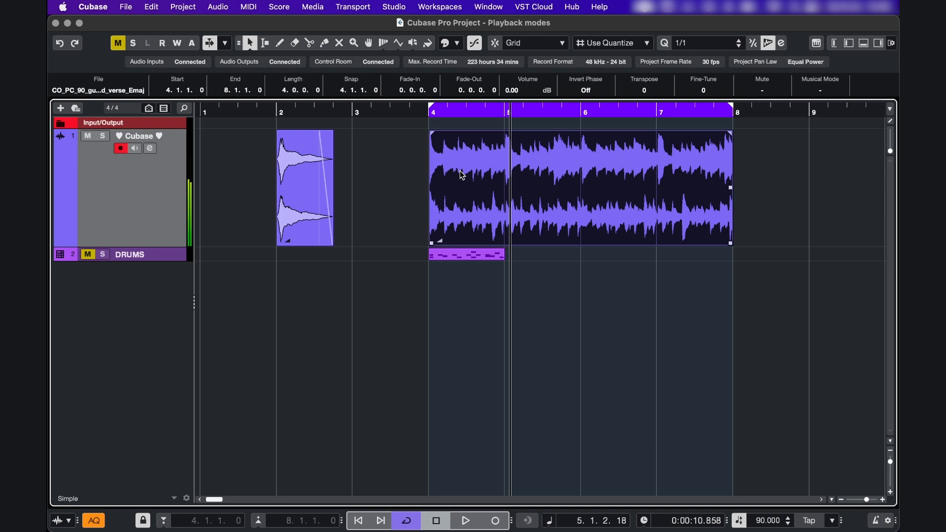
Shorten the cycle range to end at about 5.2.4 and exchange the left and right locator positions
{"action": "left_click_drag", "start_coordinate": [731, 114], "coordinate": [539, 113]}
{"action": "right_click", "coordinate": [485, 113]}
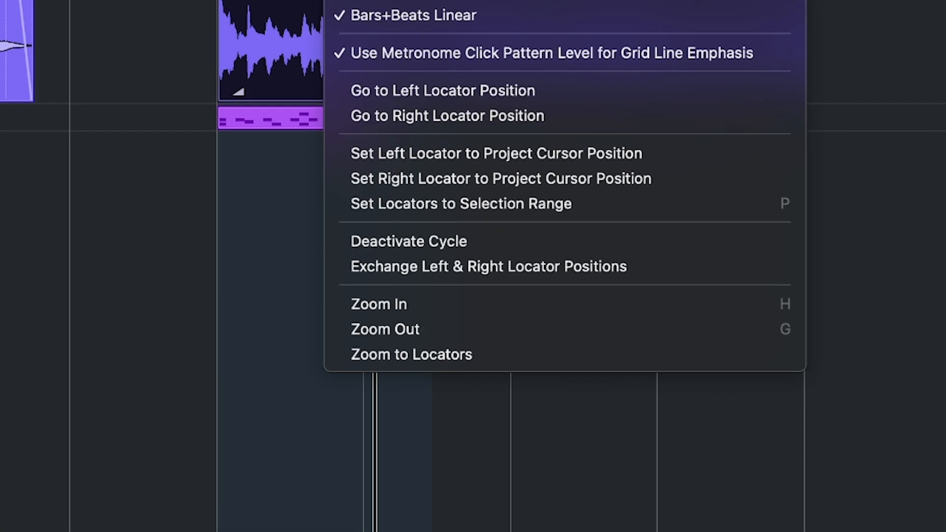
{"action": "left_click", "coordinate": [397, 266]}
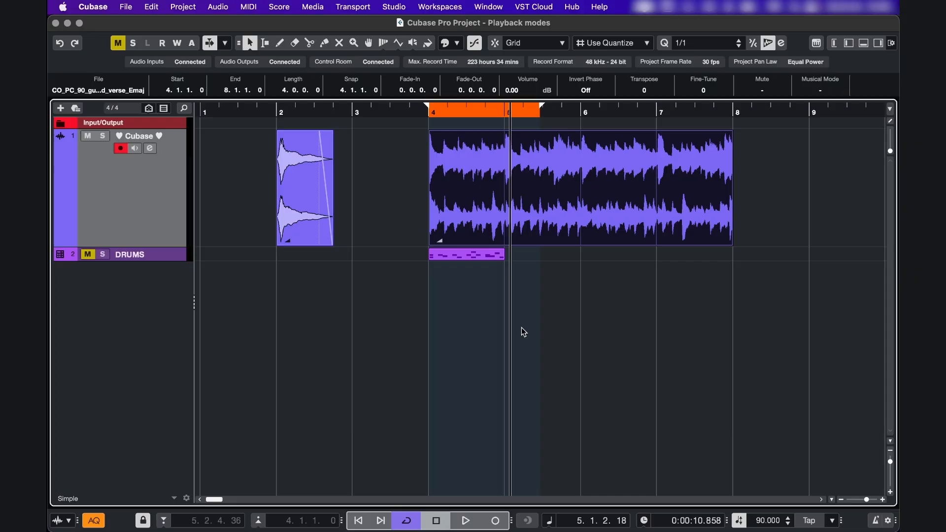
Place the project cursor at about 4.2.4, move the reversed locator range to start around bar 5, and play through it
{"action": "left_click", "coordinate": [465, 114]}
{"action": "left_click_drag", "start_coordinate": [457, 109], "coordinate": [532, 110]}
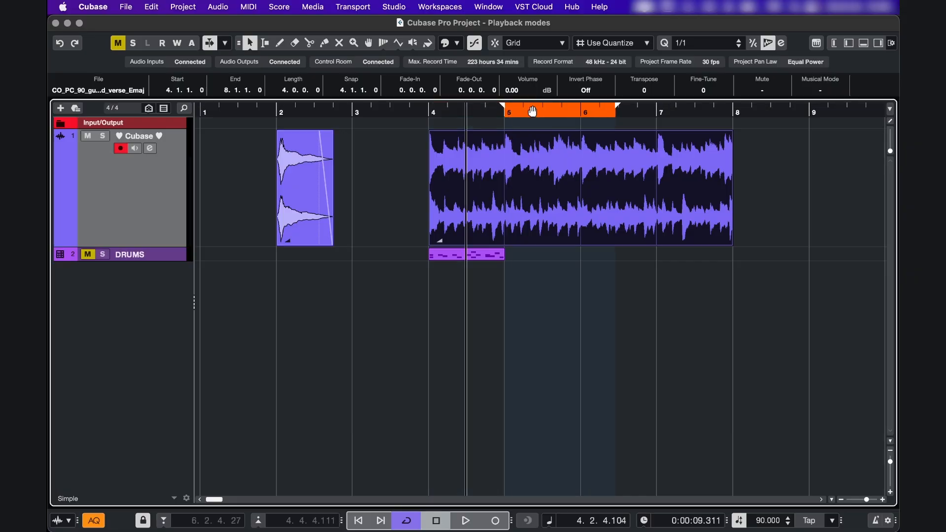
{"action": "key", "text": "space"}
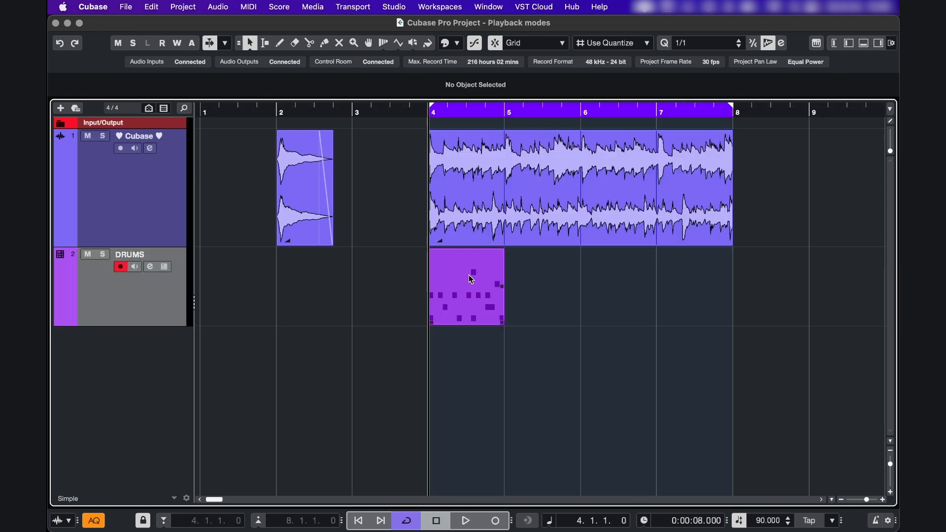
Open the DRUMS part in the editor and show Independent Track Loop in the editor toolbar
{"action": "double_click", "coordinate": [468, 274]}
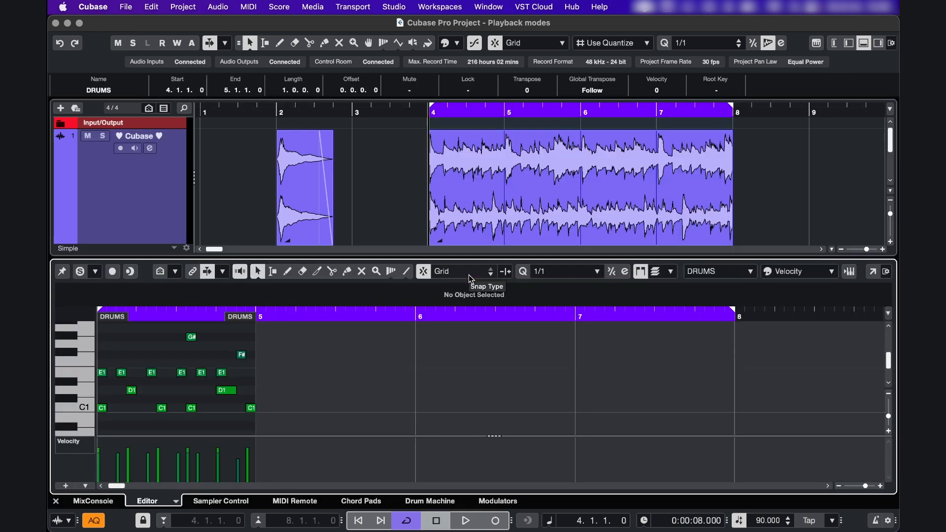
{"action": "scroll", "coordinate": [475, 356], "scroll_direction": "left", "scroll_amount": 5}
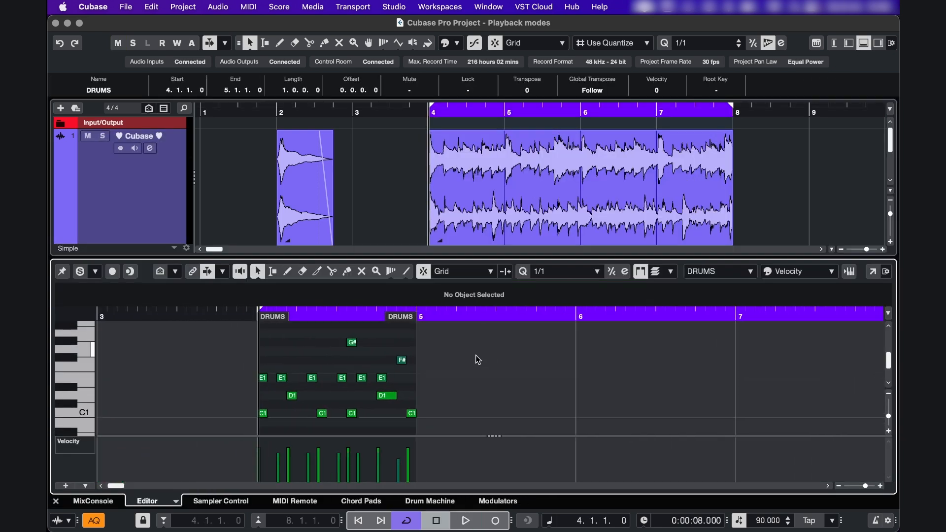
{"action": "right_click", "coordinate": [415, 268]}
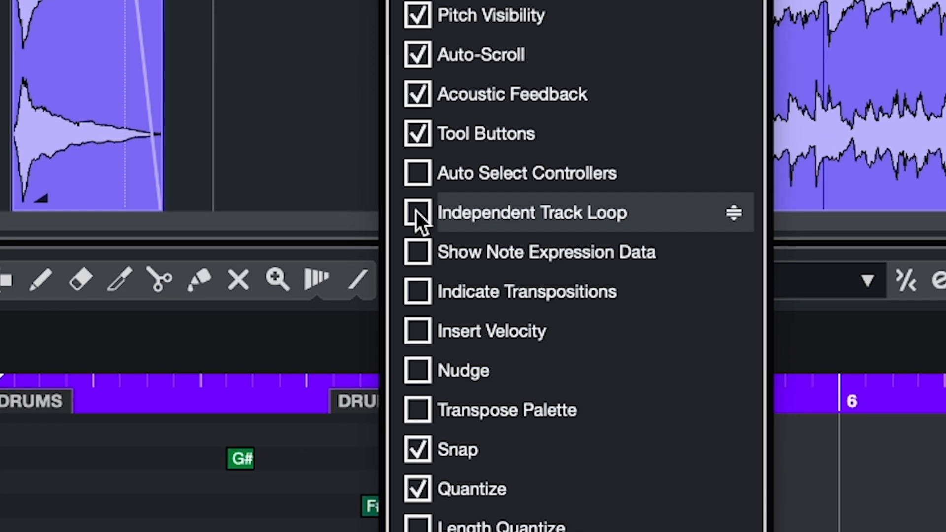
{"action": "left_click", "coordinate": [428, 245]}
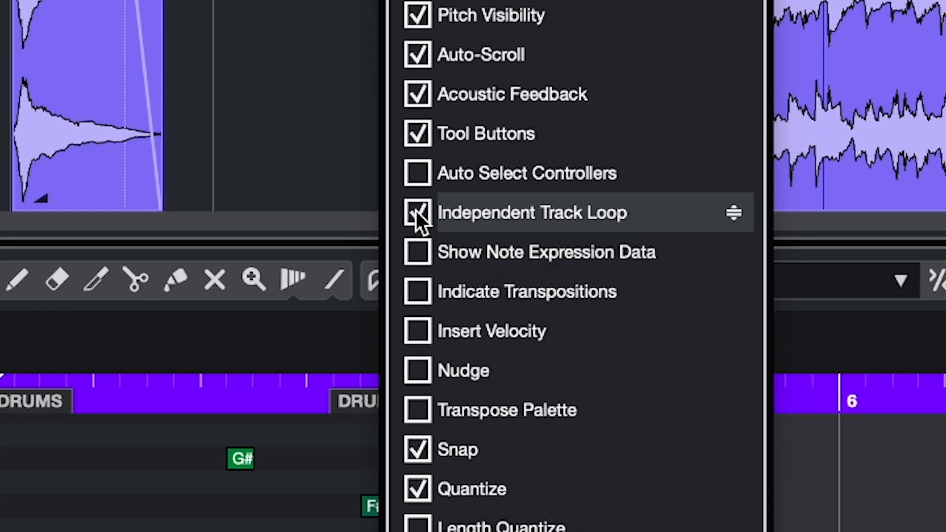
{"action": "left_click", "coordinate": [354, 297]}
Activate the independent track loop and set its range over the DRUMS part, from bar 4 to bar 5
{"action": "left_click", "coordinate": [374, 294]}
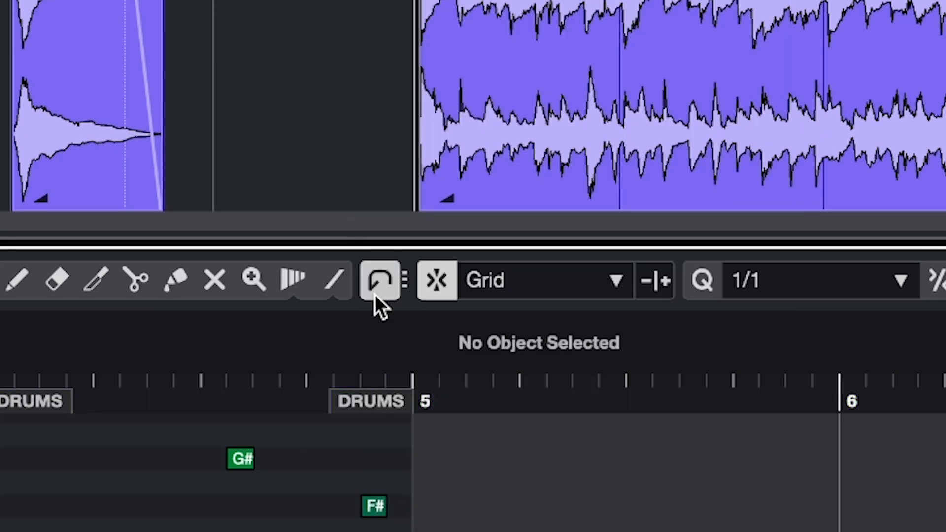
{"action": "mouse_move", "coordinate": [427, 315]}
{"action": "left_mouse_down"}
{"action": "mouse_move", "coordinate": [250, 313]}
{"action": "mouse_move", "coordinate": [258, 316]}
{"action": "left_mouse_up"}
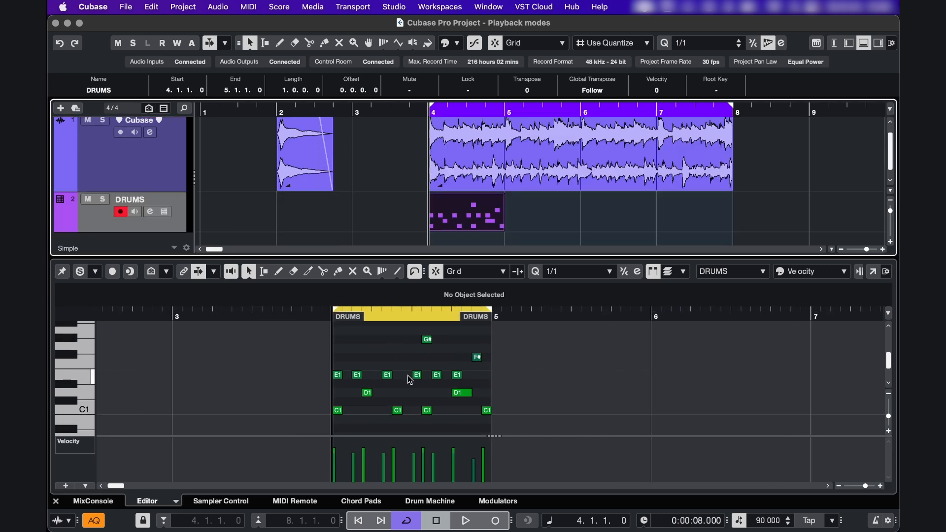
{"action": "scroll", "coordinate": [406, 377], "scroll_direction": "up", "scroll_amount": 5}
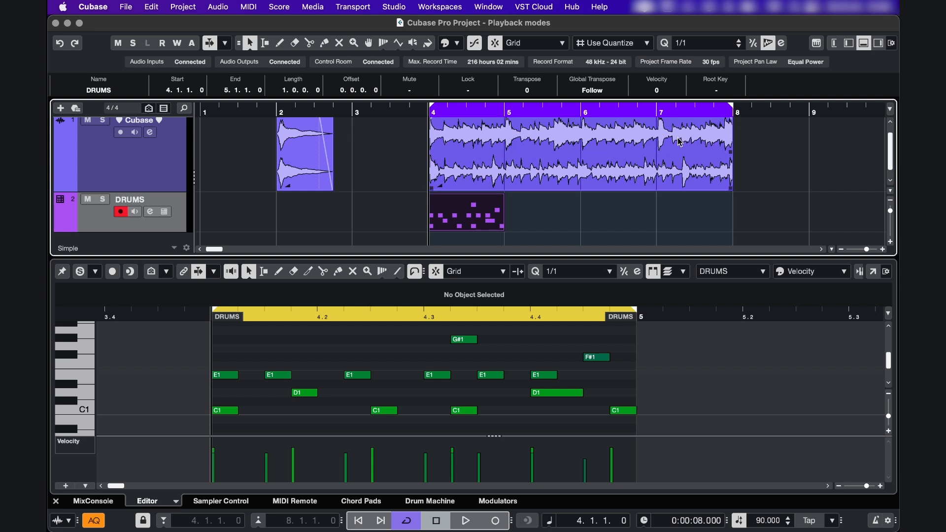
Test playback with the independent drum loop running, selecting and deselecting the upper notes in the part's second half
{"action": "key", "text": "space"}
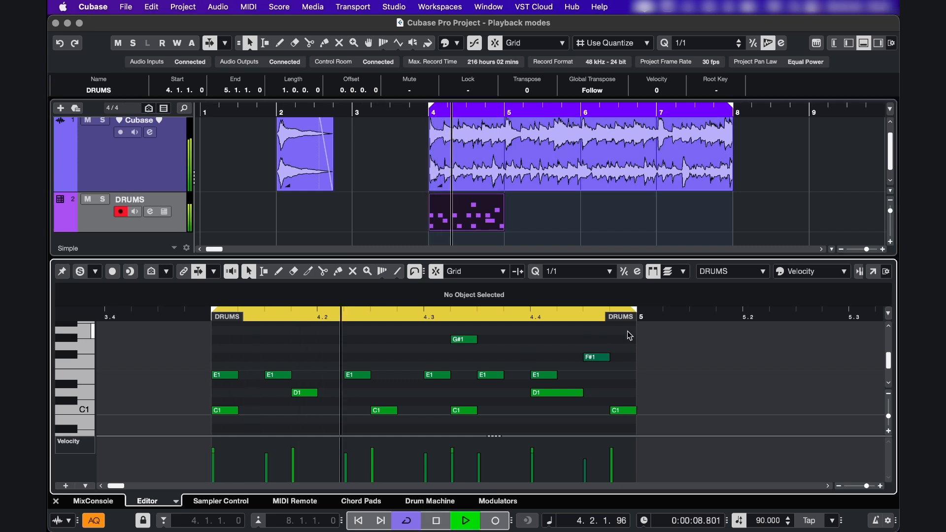
{"action": "left_click_drag", "start_coordinate": [643, 330], "coordinate": [404, 380]}
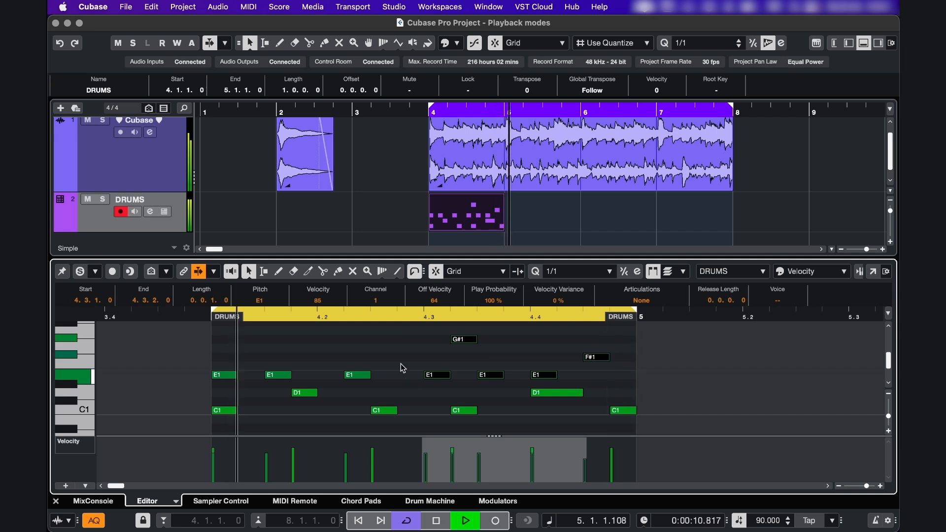
{"action": "left_click", "coordinate": [387, 340]}
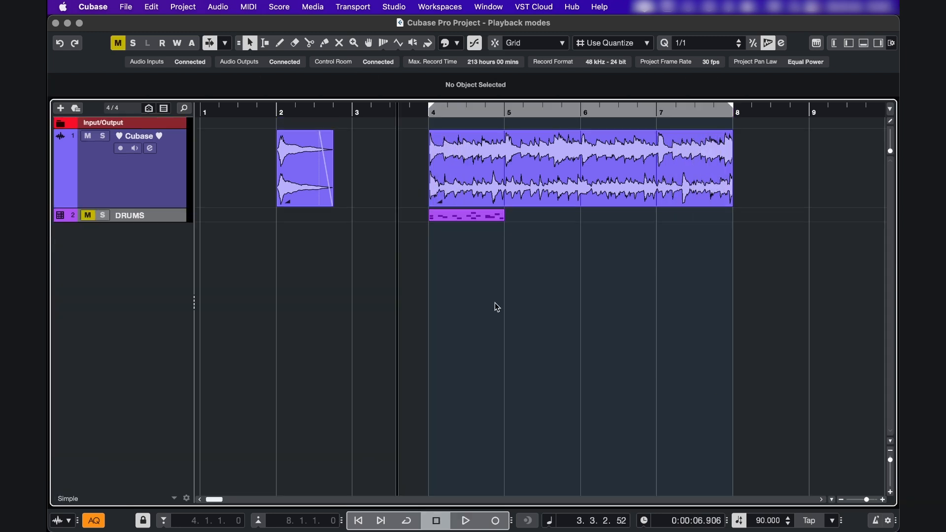
Move the project cursor to about 3.1.3 in the ruler, start playback from the ruler at about 5.2, and stop
{"action": "left_click", "coordinate": [304, 111]}
{"action": "left_click", "coordinate": [363, 112]}
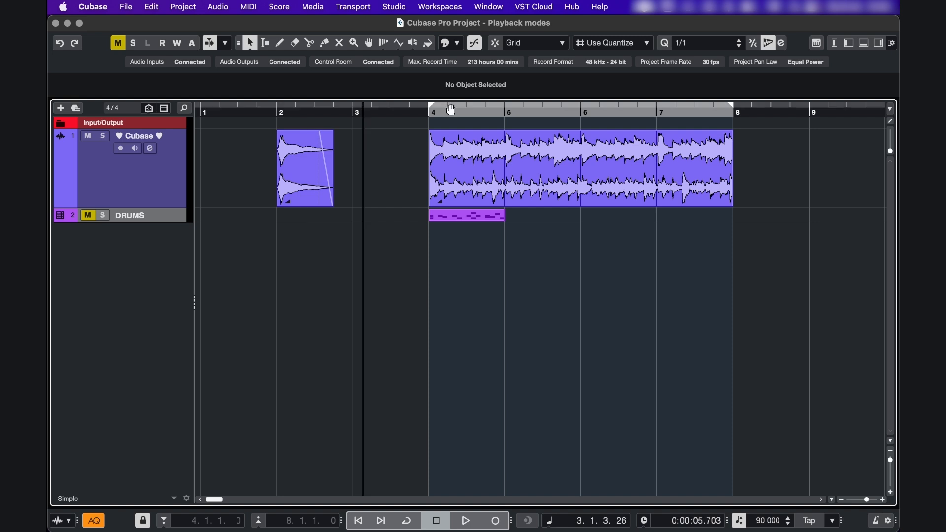
{"action": "double_click", "coordinate": [530, 115]}
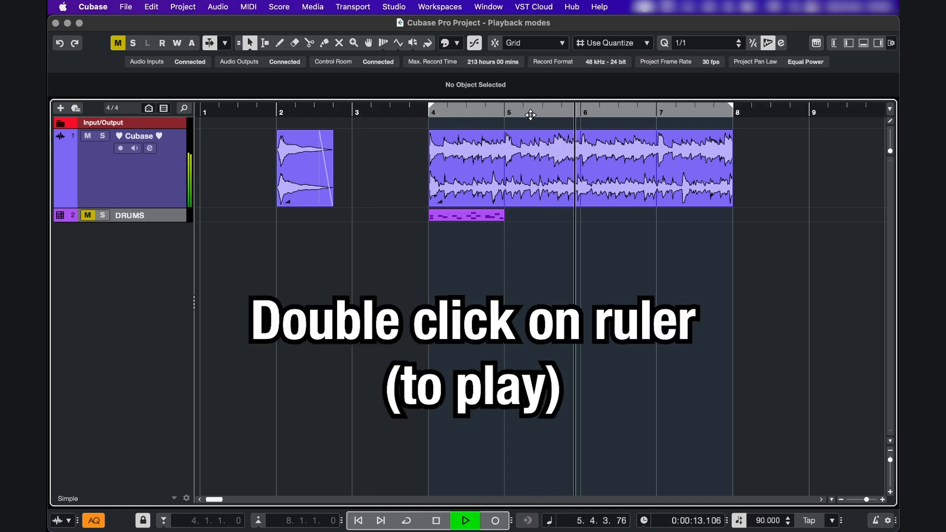
{"action": "key", "text": "space"}
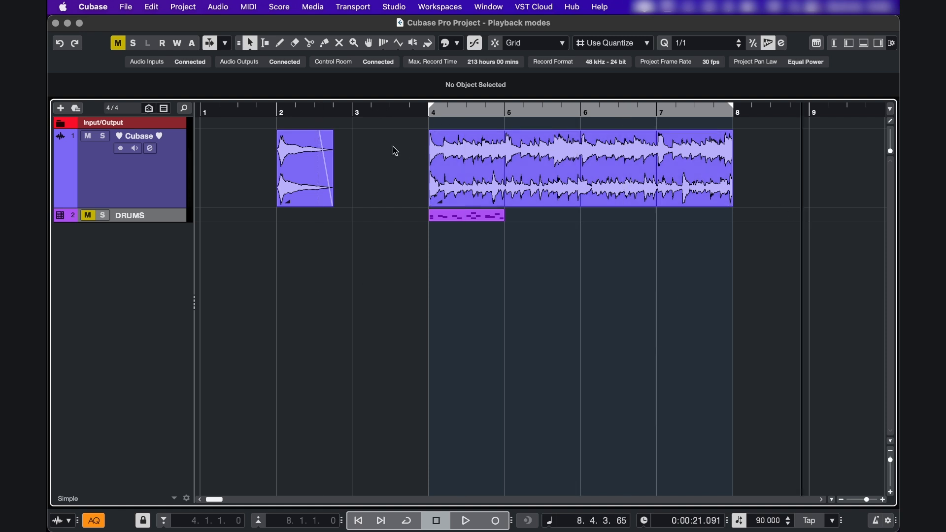
Place the cursor at about 2.2.3 over the bar 2 event and look up the Select Tool's Set Cursor Position modifier in the preferences
{"action": "left_click", "coordinate": [307, 171], "text": "alt+shift"}
{"action": "left_click", "coordinate": [93, 7]}
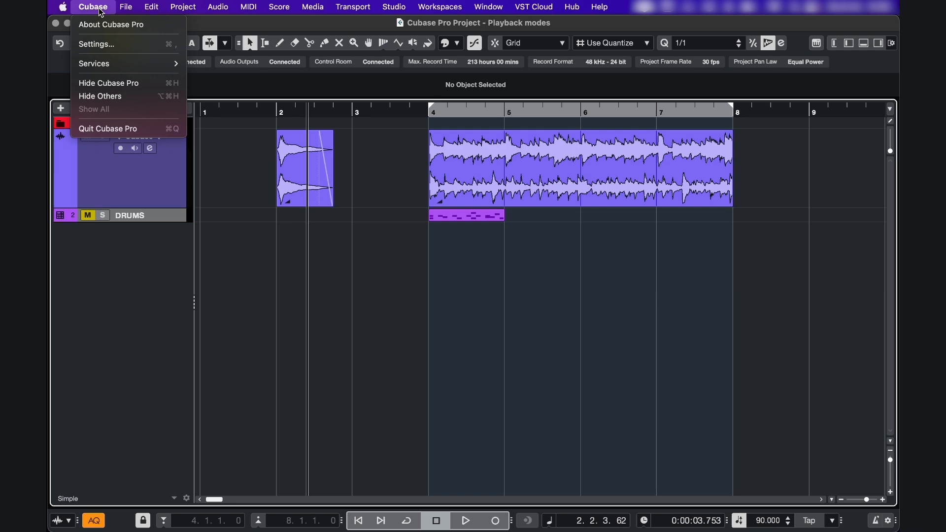
{"action": "left_click", "coordinate": [99, 42]}
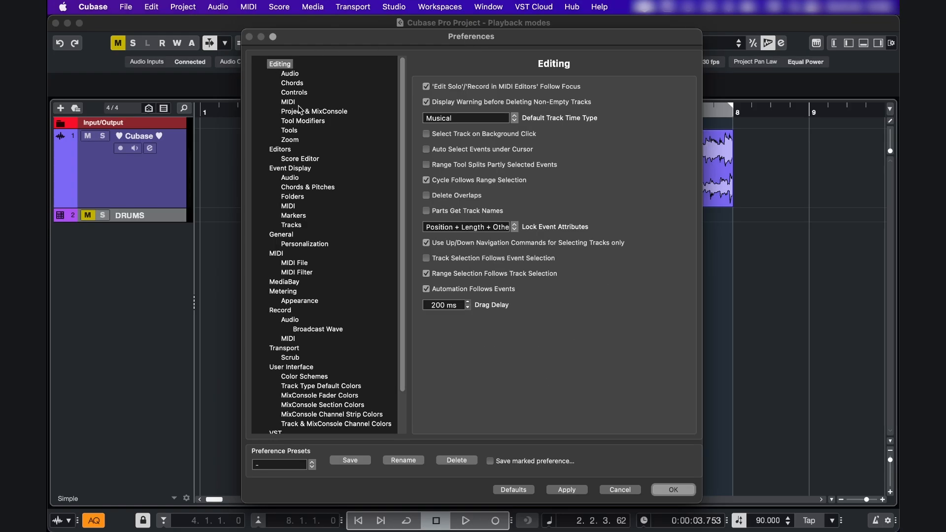
{"action": "left_click", "coordinate": [304, 123]}
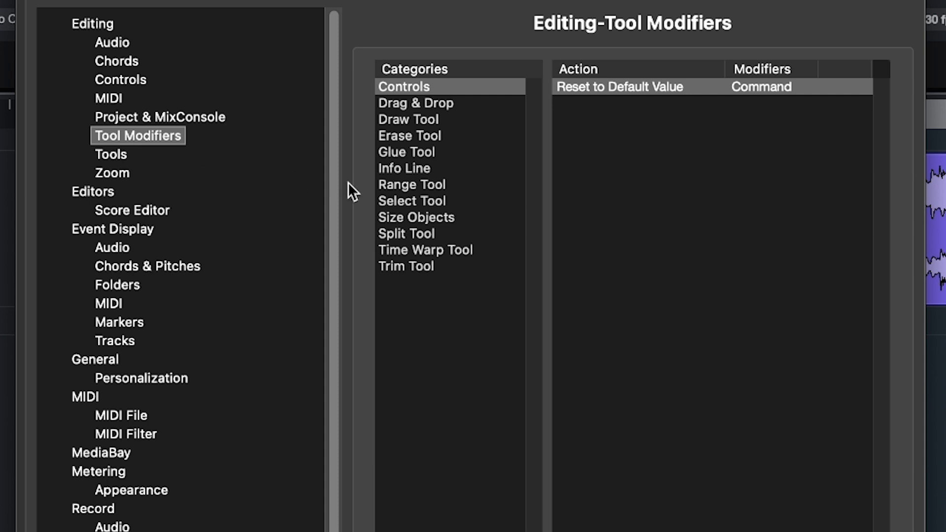
{"action": "left_click", "coordinate": [389, 202]}
{"action": "left_click", "coordinate": [603, 103]}
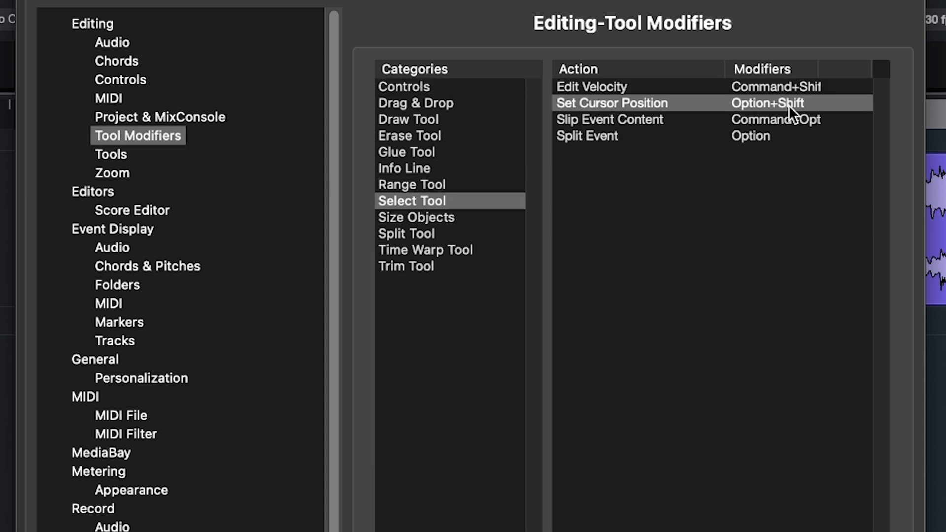
Enable Locate when Clicked in Empty Space in the Transport preferences
{"action": "left_click", "coordinate": [101, 369]}
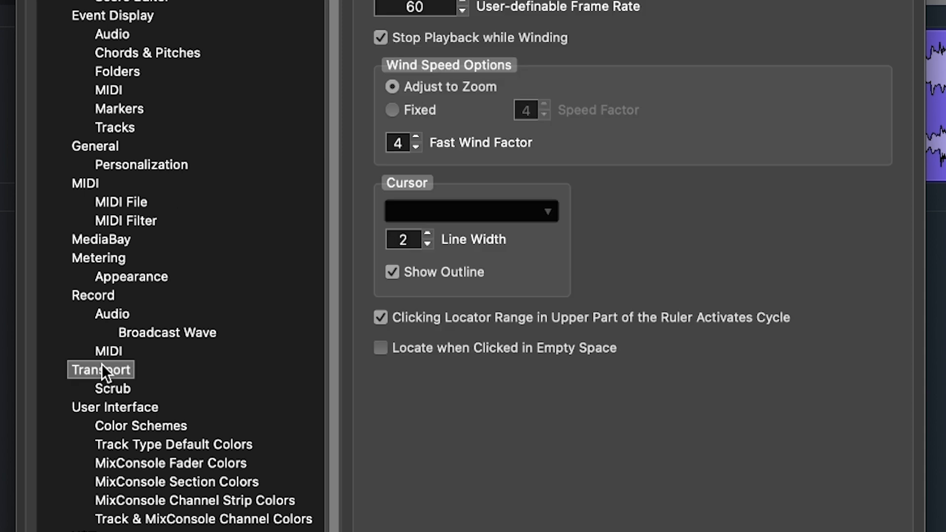
{"action": "left_click", "coordinate": [380, 347]}
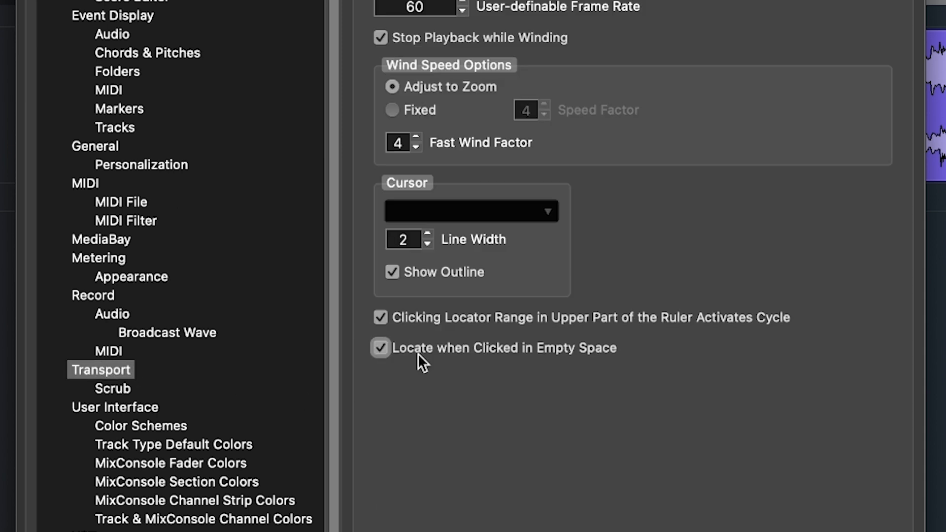
Move the project cursor by picking several empty spots in the project, ending at about 3.2.2, and select the audio event at bar 4
{"action": "left_click", "coordinate": [679, 494]}
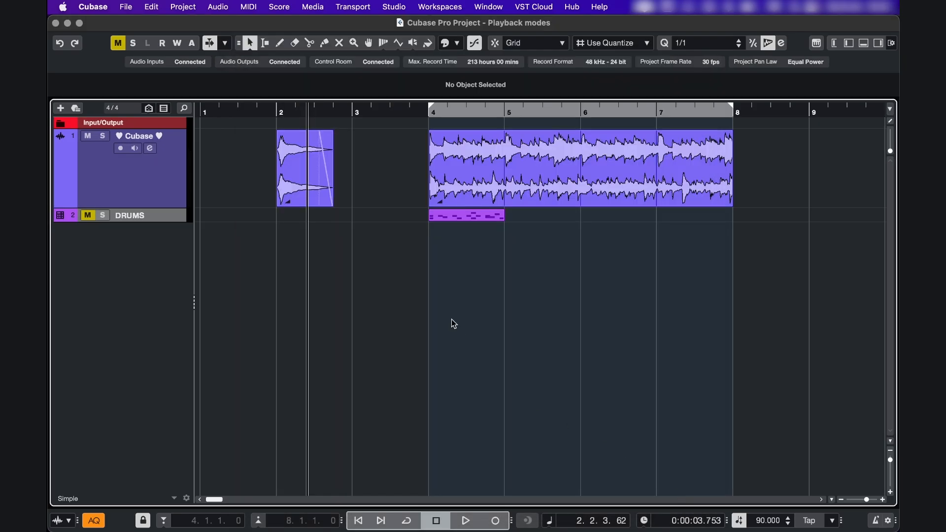
{"action": "left_click", "coordinate": [436, 300]}
{"action": "left_click", "coordinate": [546, 286]}
{"action": "left_click", "coordinate": [698, 271]}
{"action": "left_click", "coordinate": [382, 179]}
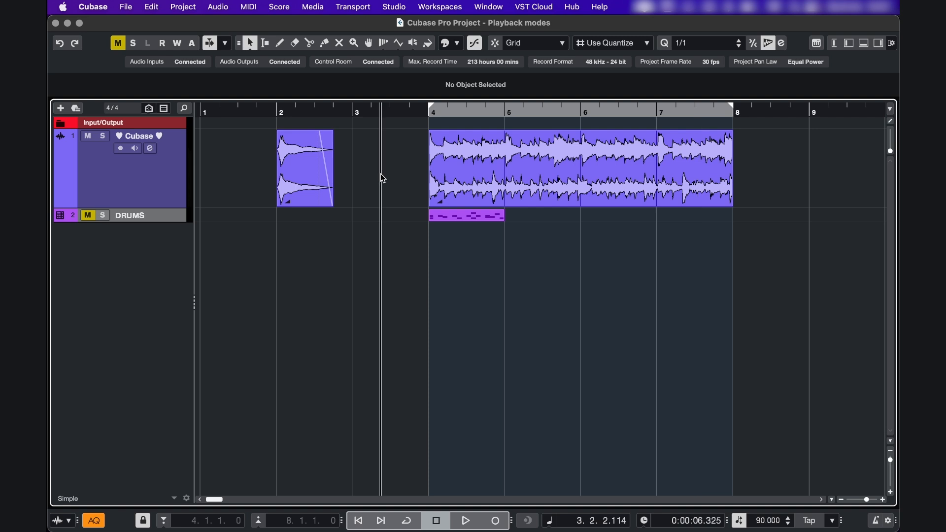
{"action": "left_click", "coordinate": [554, 169]}
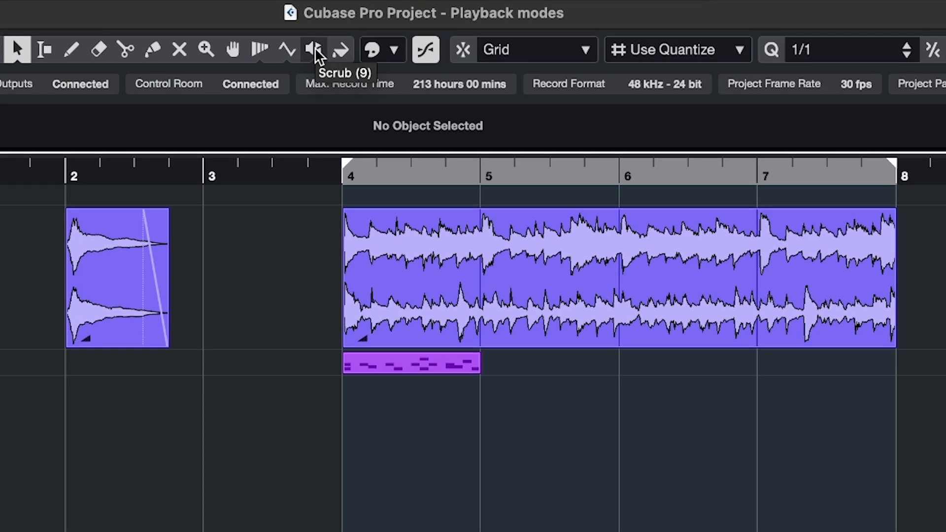
Set the Play tool to Play mode and audition the long audio event from bar 6 and the short event at bar 2
{"action": "left_click", "coordinate": [414, 43]}
{"action": "left_click", "coordinate": [417, 59]}
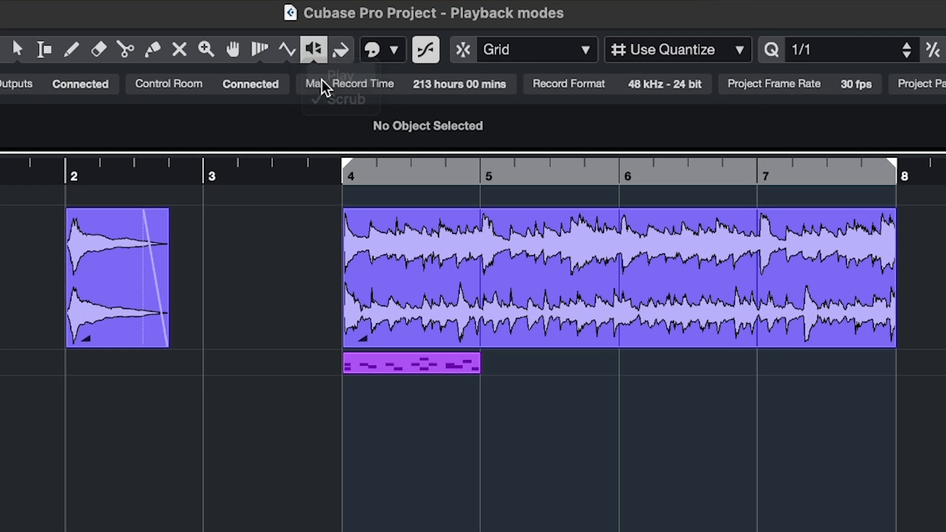
{"action": "left_click", "coordinate": [623, 256]}
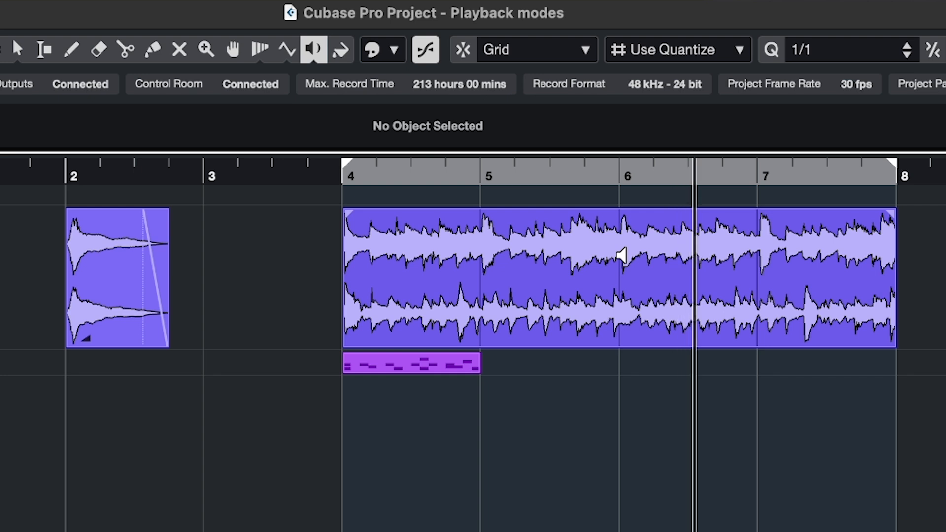
{"action": "left_click", "coordinate": [112, 264]}
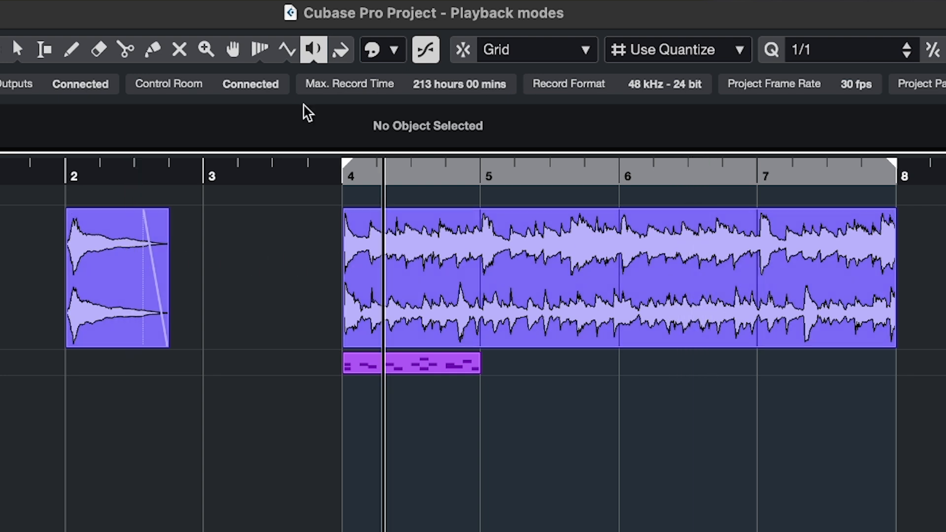
Switch the Play tool to Scrub mode and scrub forward through the second half of bar 5 in the long audio event
{"action": "left_click", "coordinate": [313, 54]}
{"action": "left_click", "coordinate": [317, 98]}
{"action": "left_click_drag", "start_coordinate": [518, 249], "coordinate": [577, 249]}
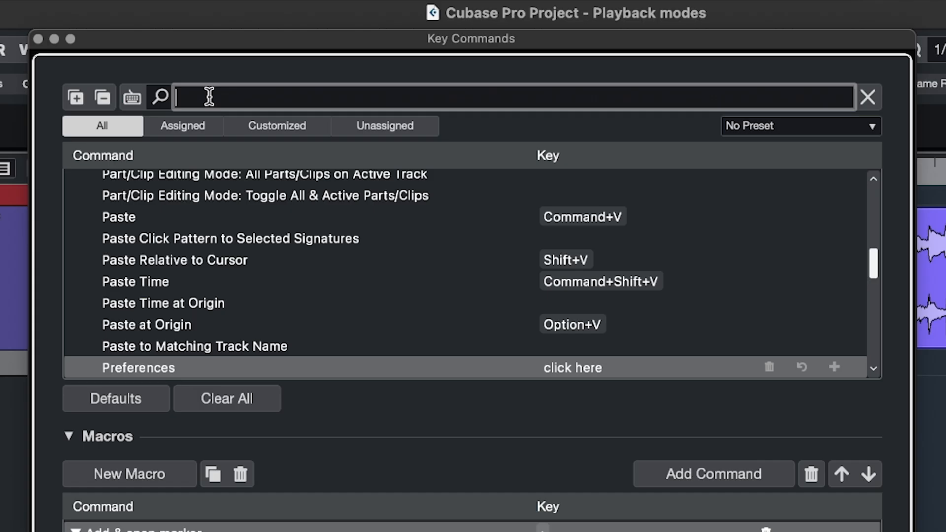
Search the key commands for "shuttl" and assign the comma key to Shuttle Play Reverse 2x
{"action": "type", "text": "s"}
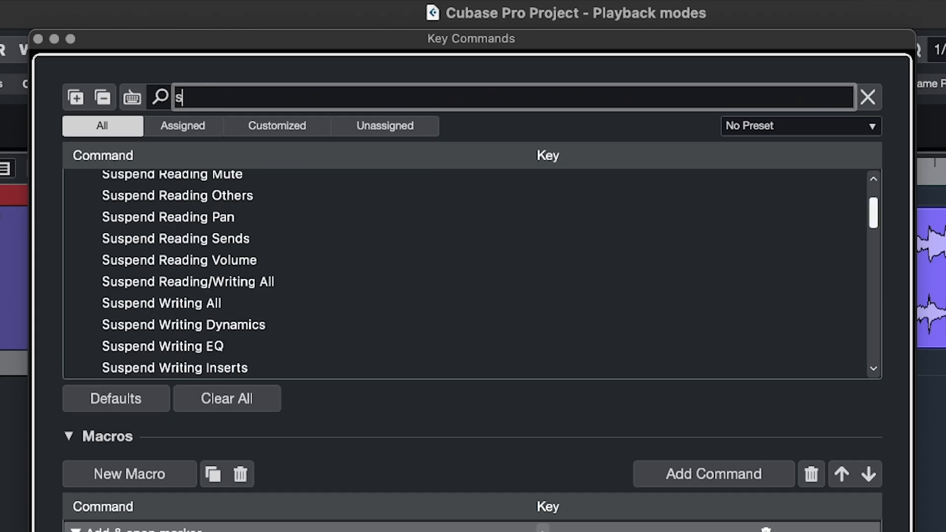
{"action": "type", "text": "huttl"}
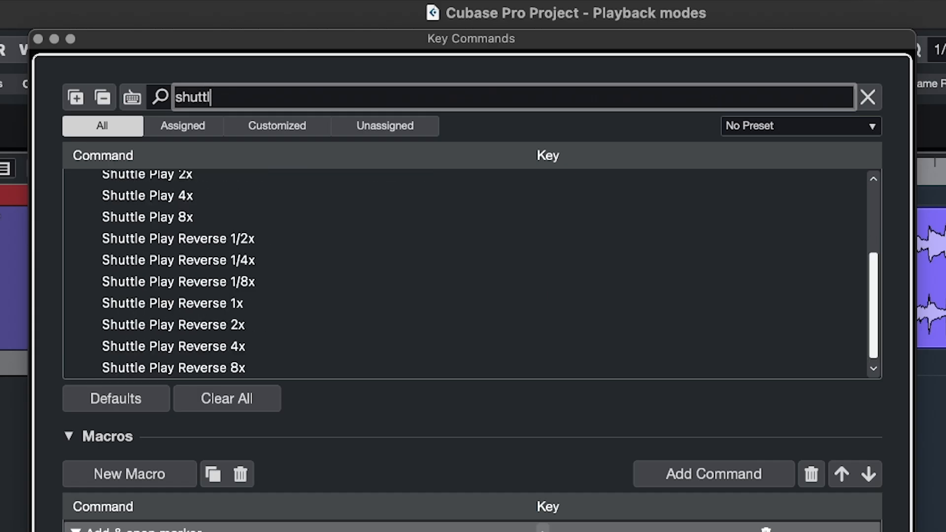
{"action": "scroll", "coordinate": [205, 229], "scroll_direction": "up", "scroll_amount": 5}
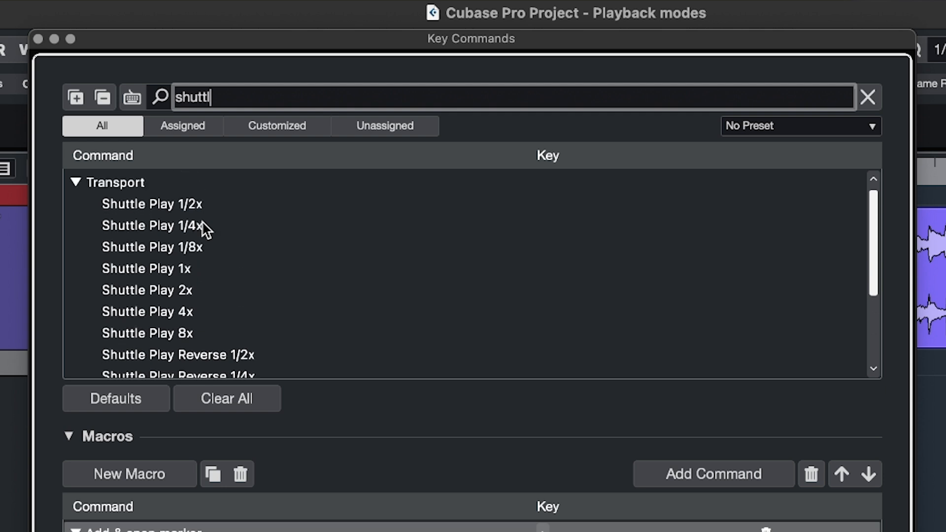
{"action": "scroll", "coordinate": [203, 227], "scroll_direction": "down", "scroll_amount": 5}
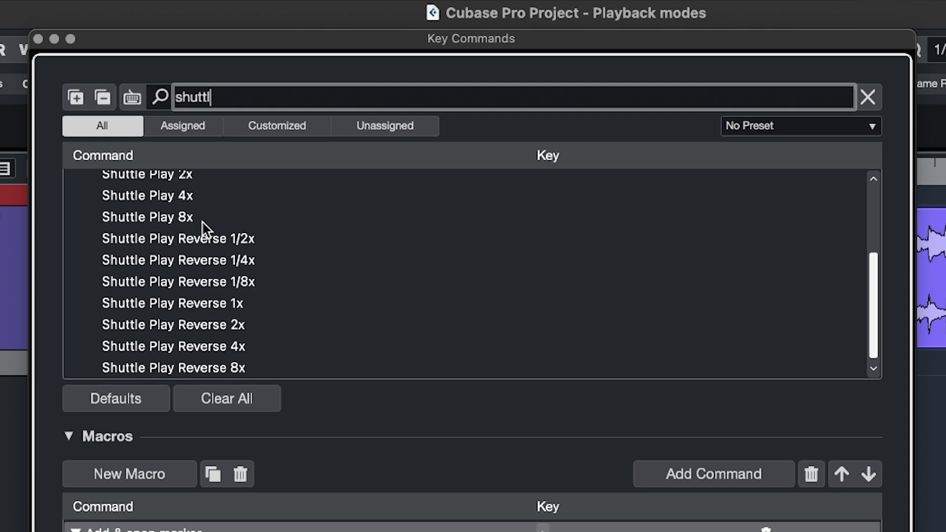
{"action": "left_click", "coordinate": [173, 325]}
{"action": "left_click", "coordinate": [571, 319]}
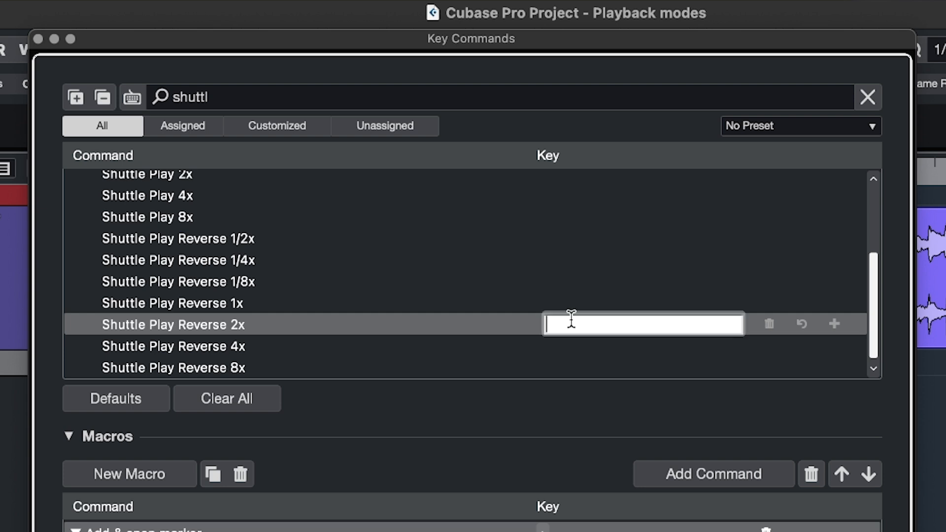
{"action": "key", "text": "comma"}
{"action": "left_click", "coordinate": [788, 332]}
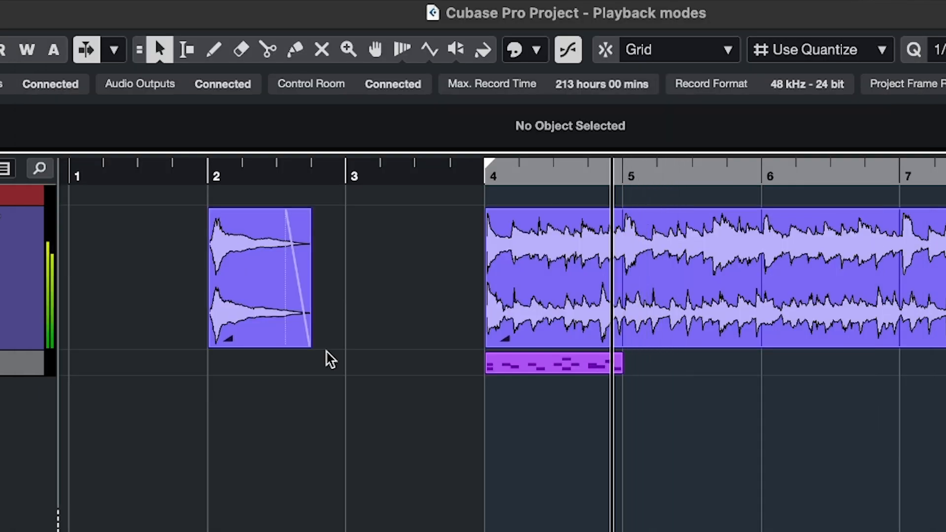
Start playback and test Shuttle Play Reverse 2x, playing the long audio event backwards through bar 4
{"action": "key", "text": "space"}
{"action": "key", "text": "space"}
{"action": "key", "text": "comma"}
{"action": "key", "text": "comma"}
{"action": "key", "text": "comma"}
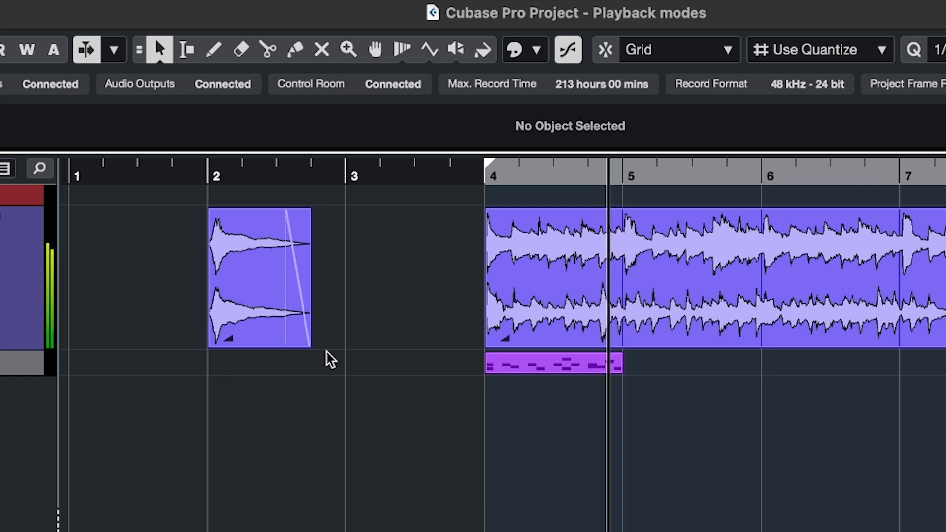
{"action": "key", "text": "comma"}
{"action": "key", "text": "comma"}
{"action": "key", "text": "comma"}
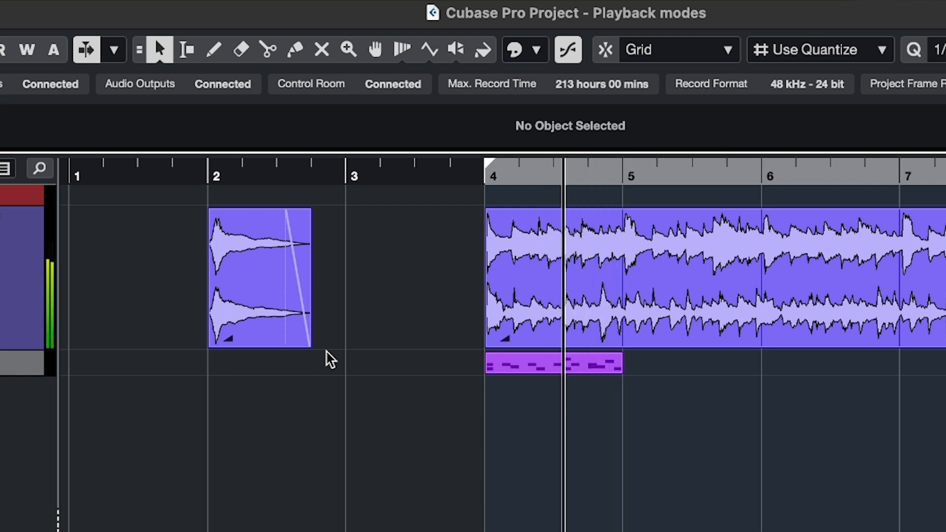